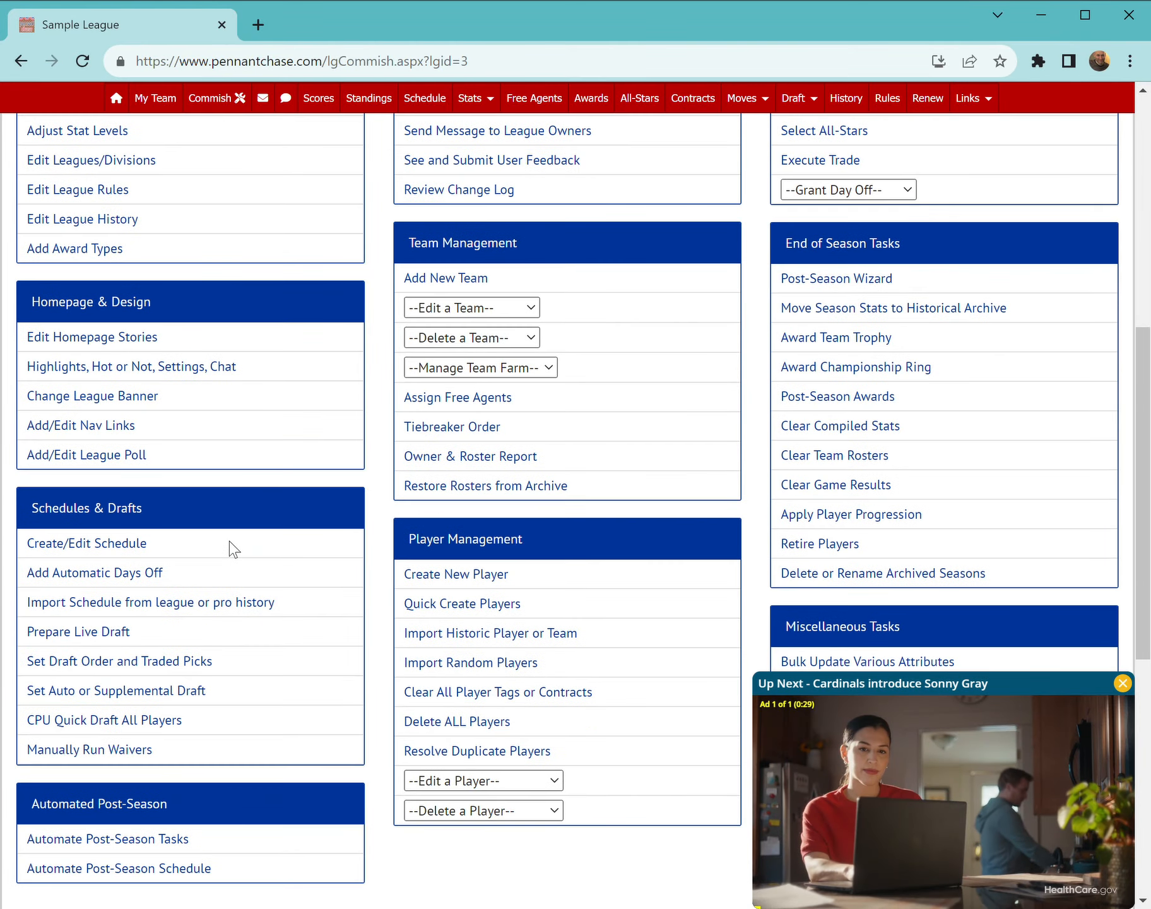
pyautogui.scroll(-2, 218, 534)
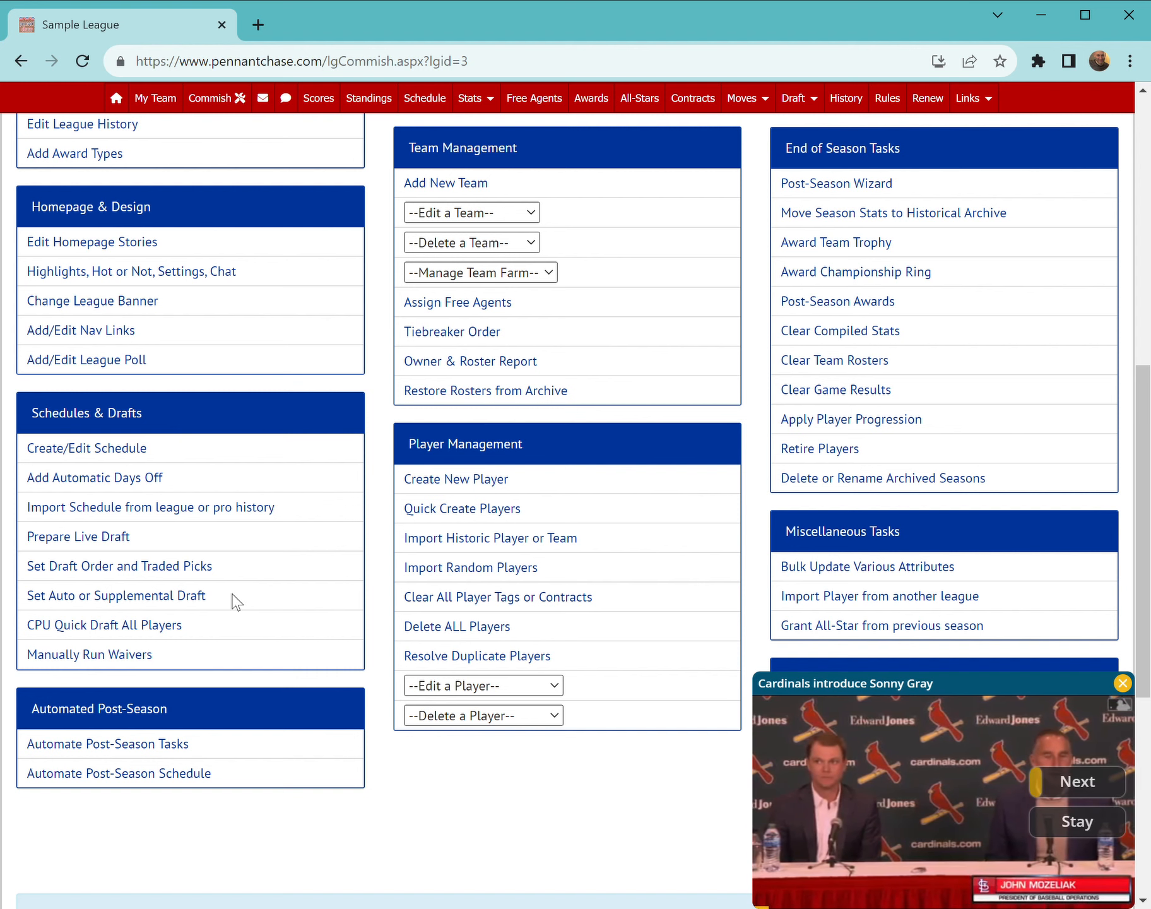
pyautogui.scroll(2, 233, 599)
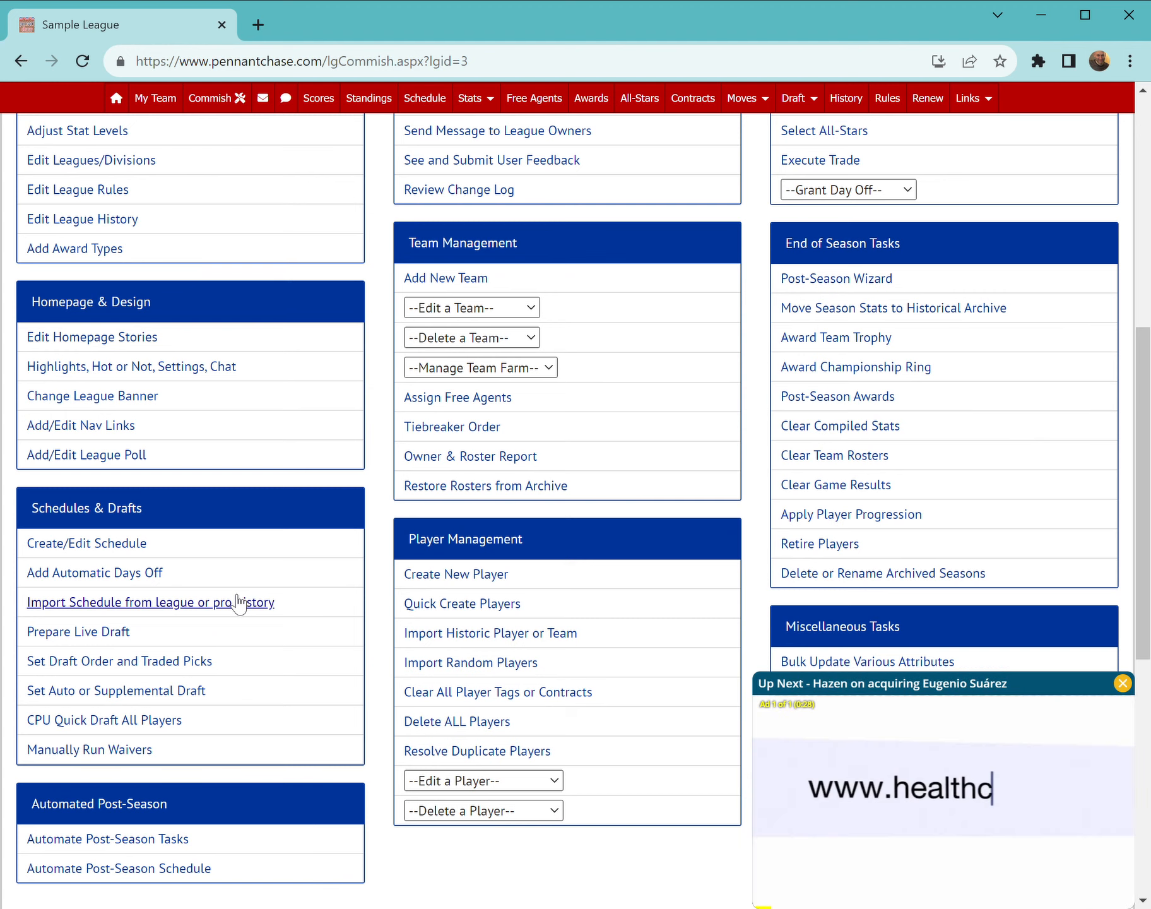
pyautogui.scroll(-2, 226, 638)
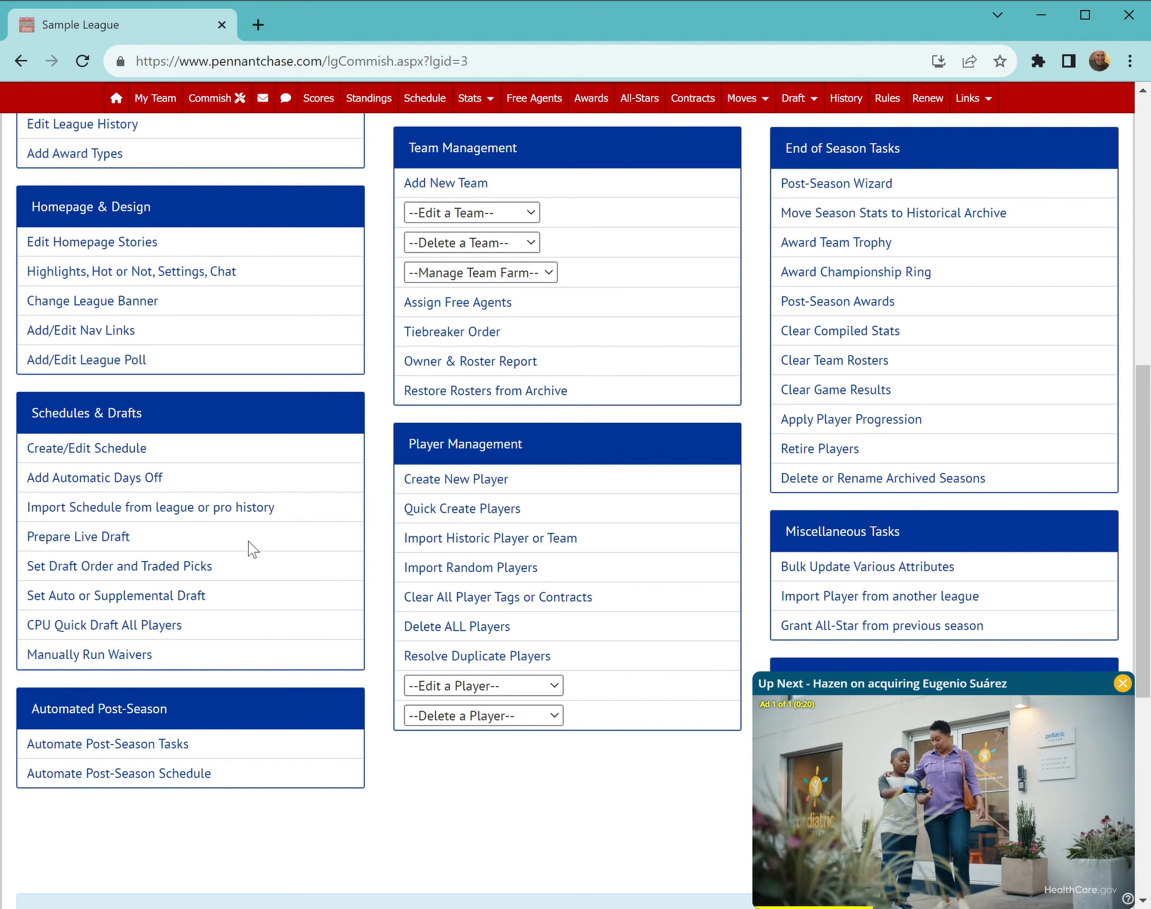
pyautogui.scroll(2, 248, 544)
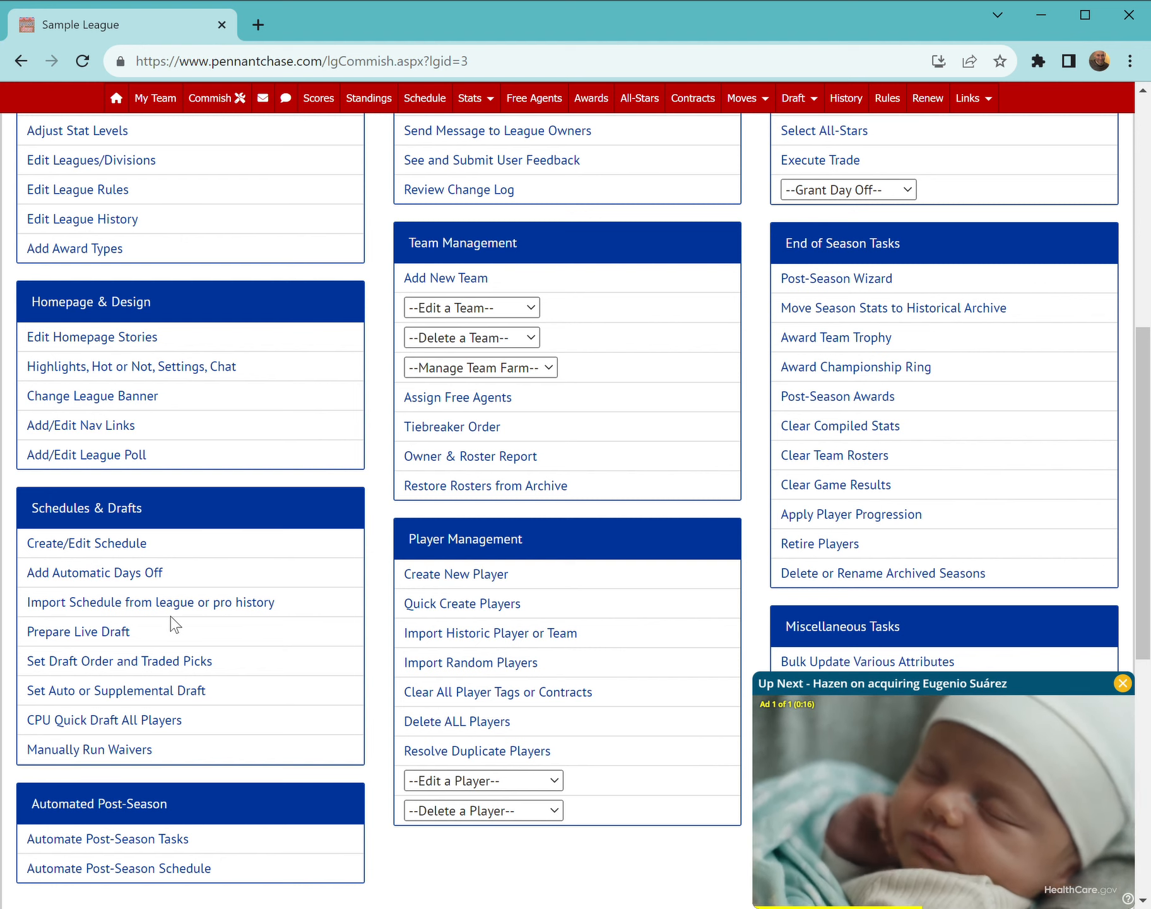
# - Open the league settings and examine the Injury & Fatigue options, including Grant teams days off
pyautogui.scroll(4, 172, 618)
pyautogui.scroll(3, 160, 536)
pyautogui.click(133, 453)
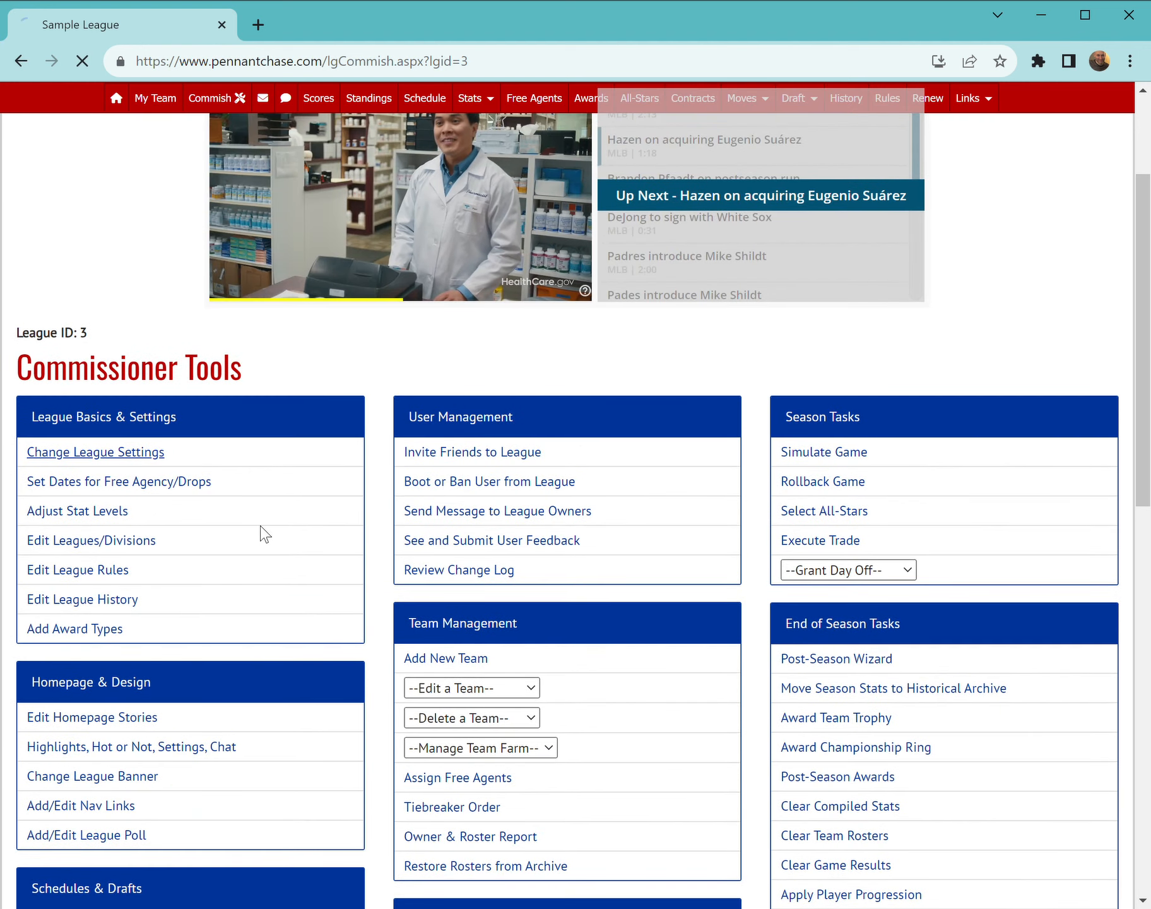
pyautogui.scroll(-15, 183, 570)
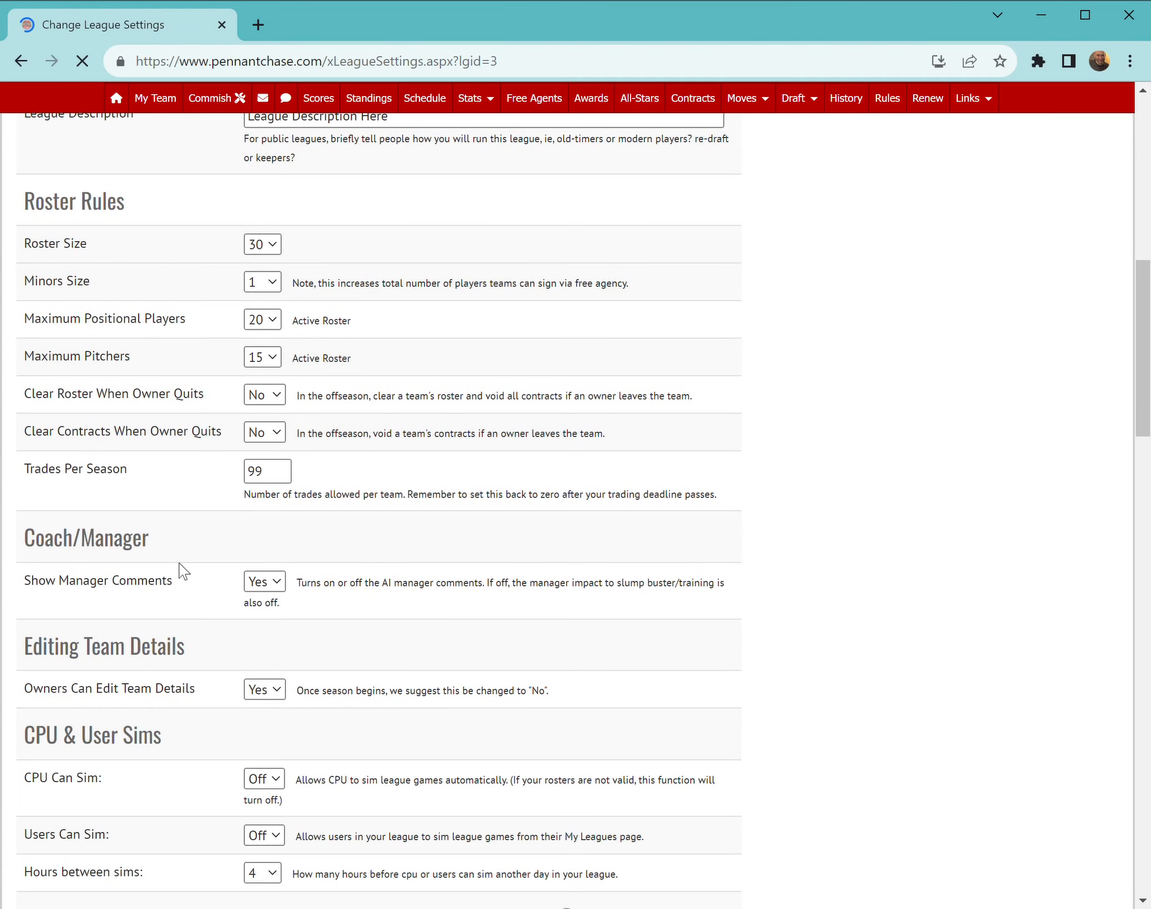
pyautogui.scroll(-9, 182, 570)
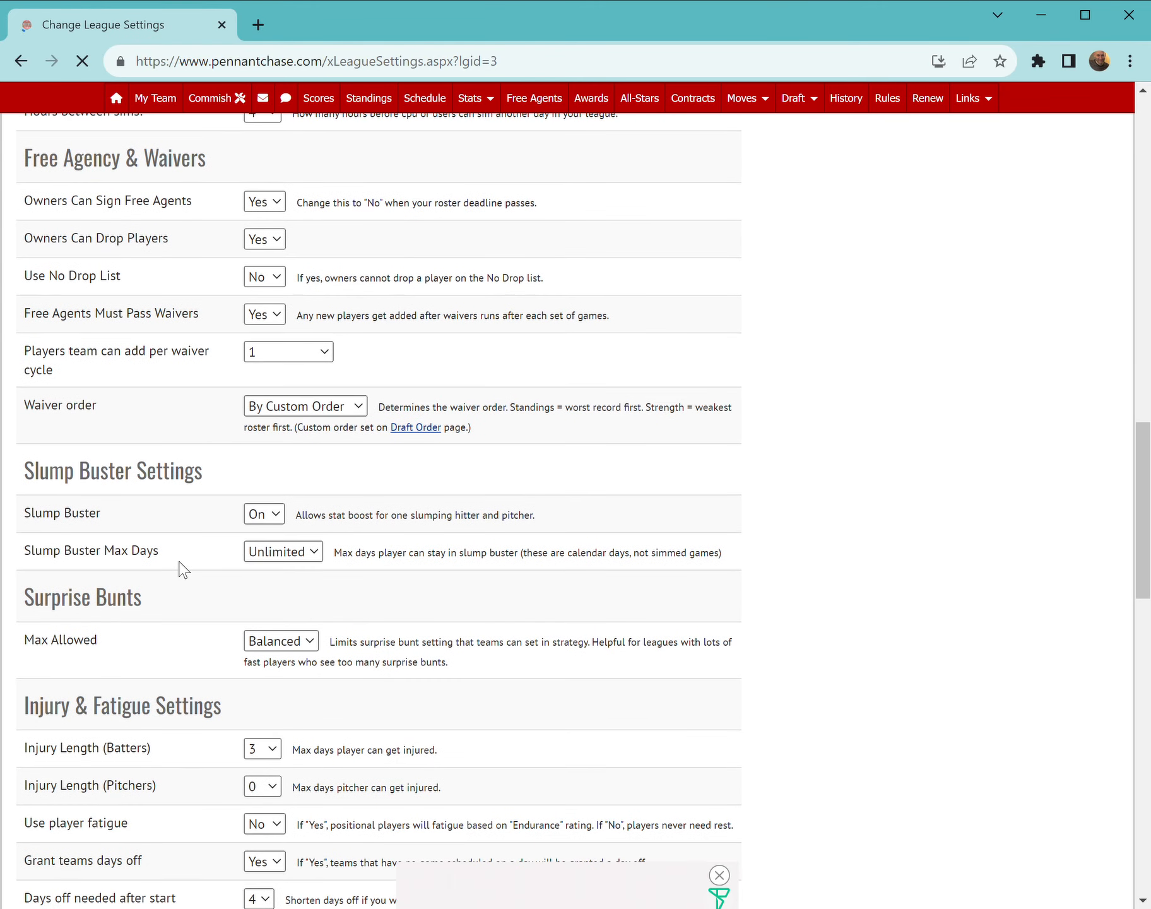
pyautogui.scroll(-3, 182, 568)
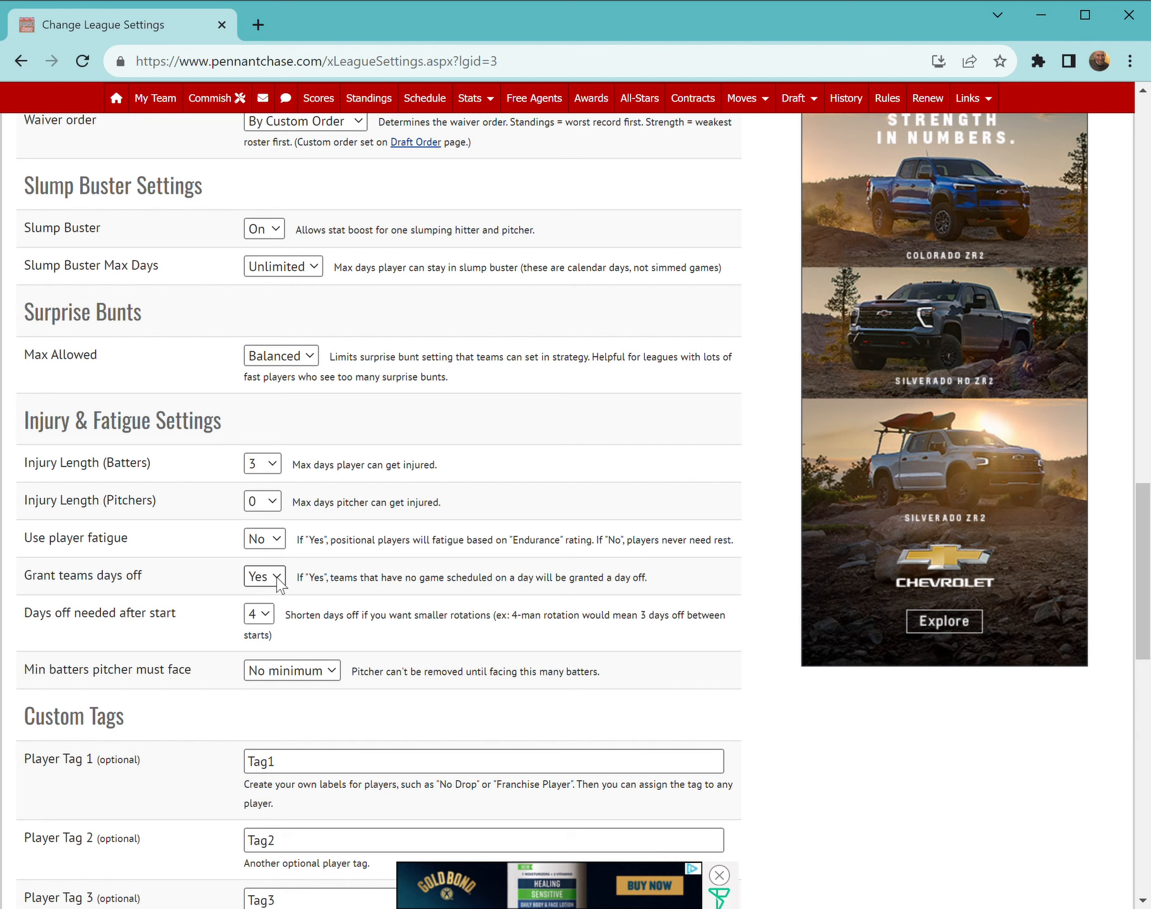
pyautogui.scroll(15, 239, 486)
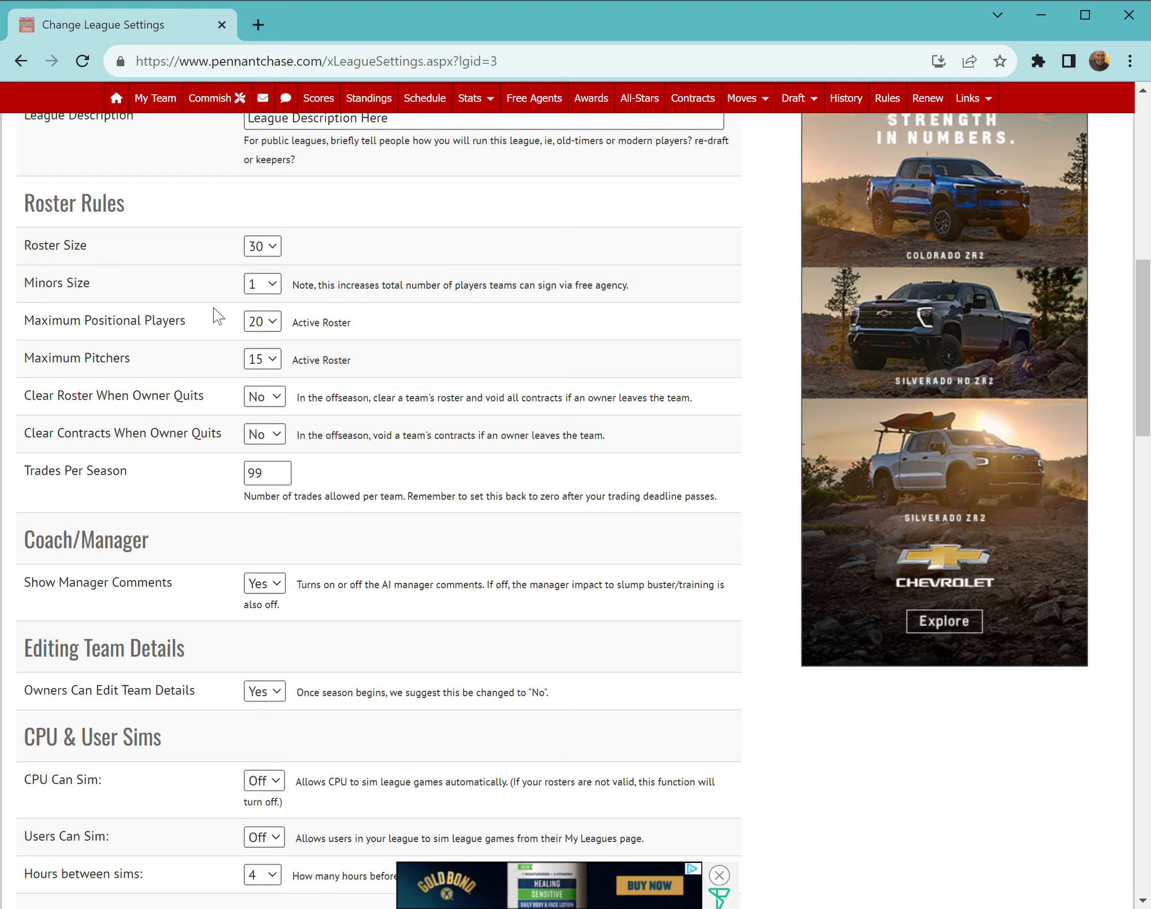
pyautogui.scroll(11, 218, 252)
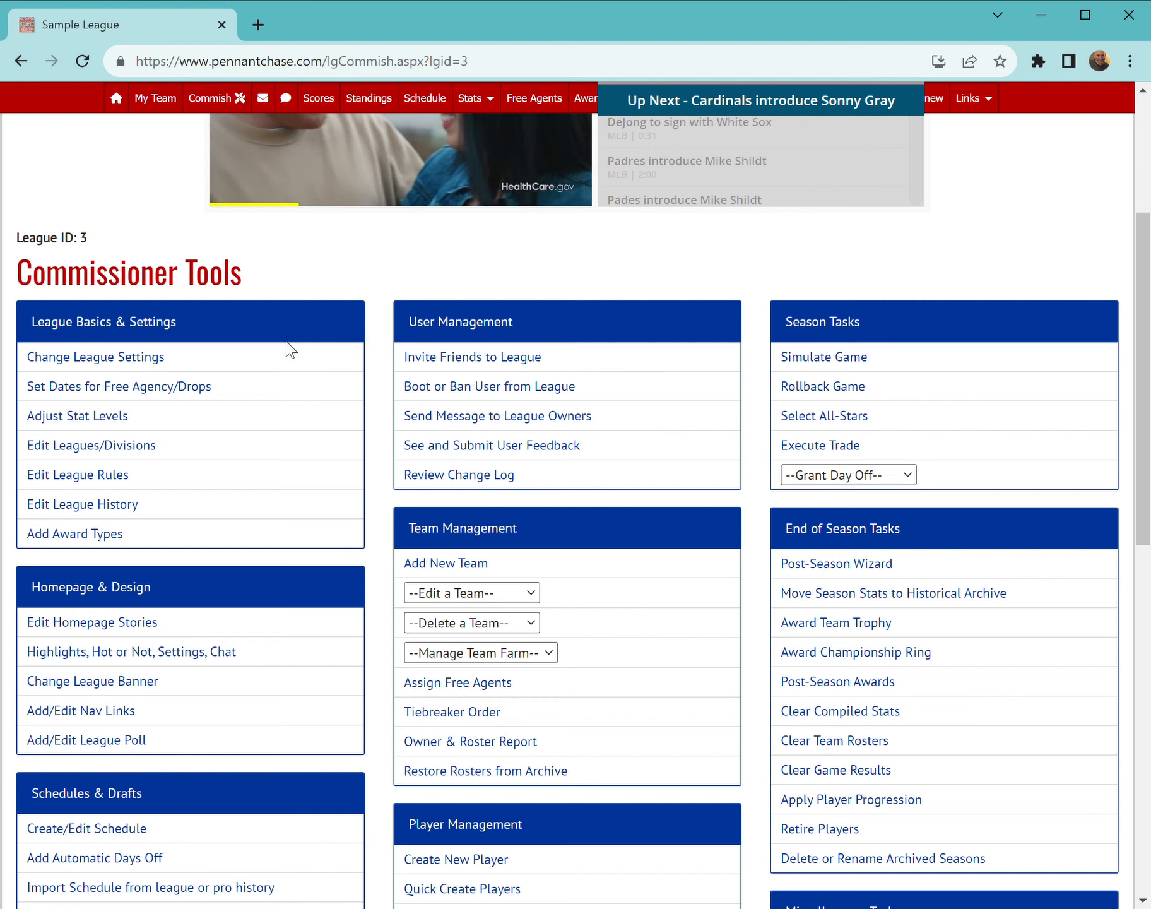
# - Open the page for adding automatic days off from the commissioner tools
pyautogui.scroll(-5, 353, 321)
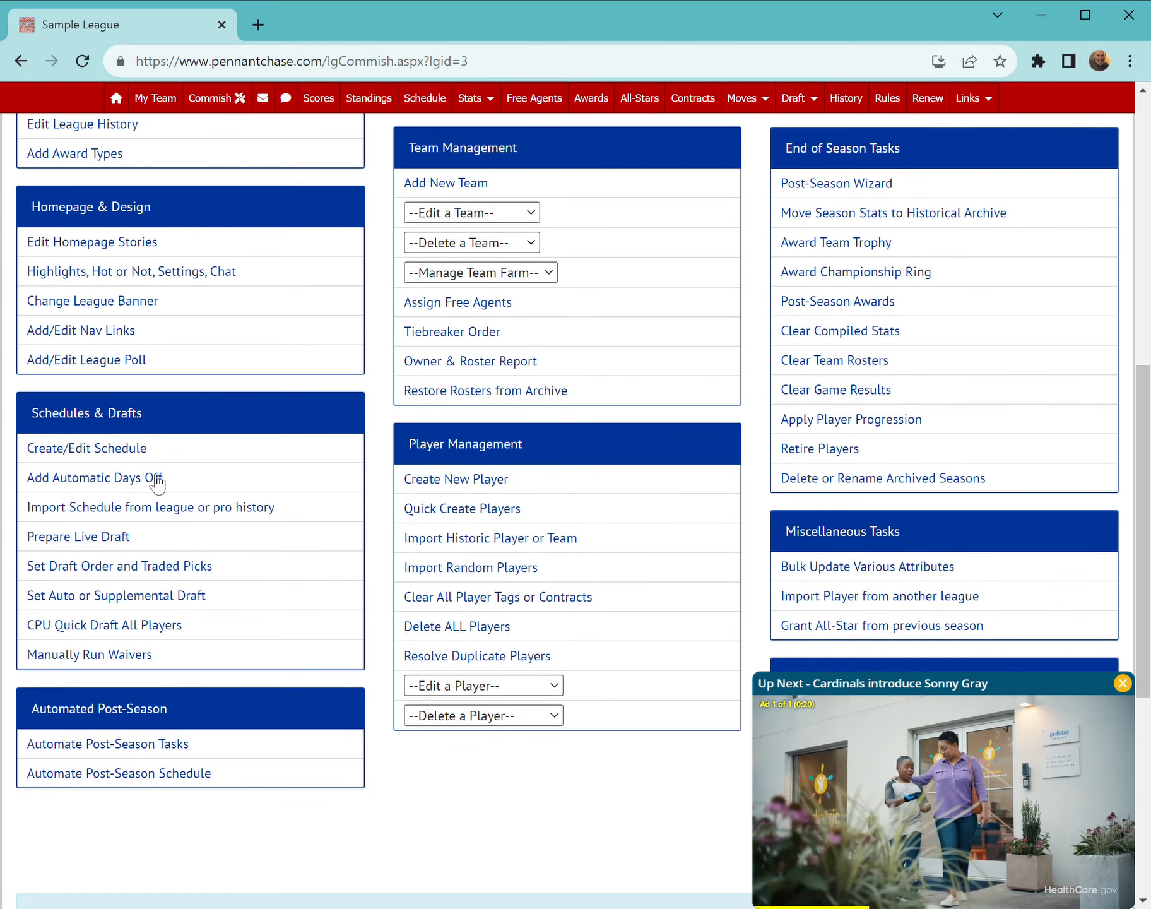
pyautogui.click(95, 483)
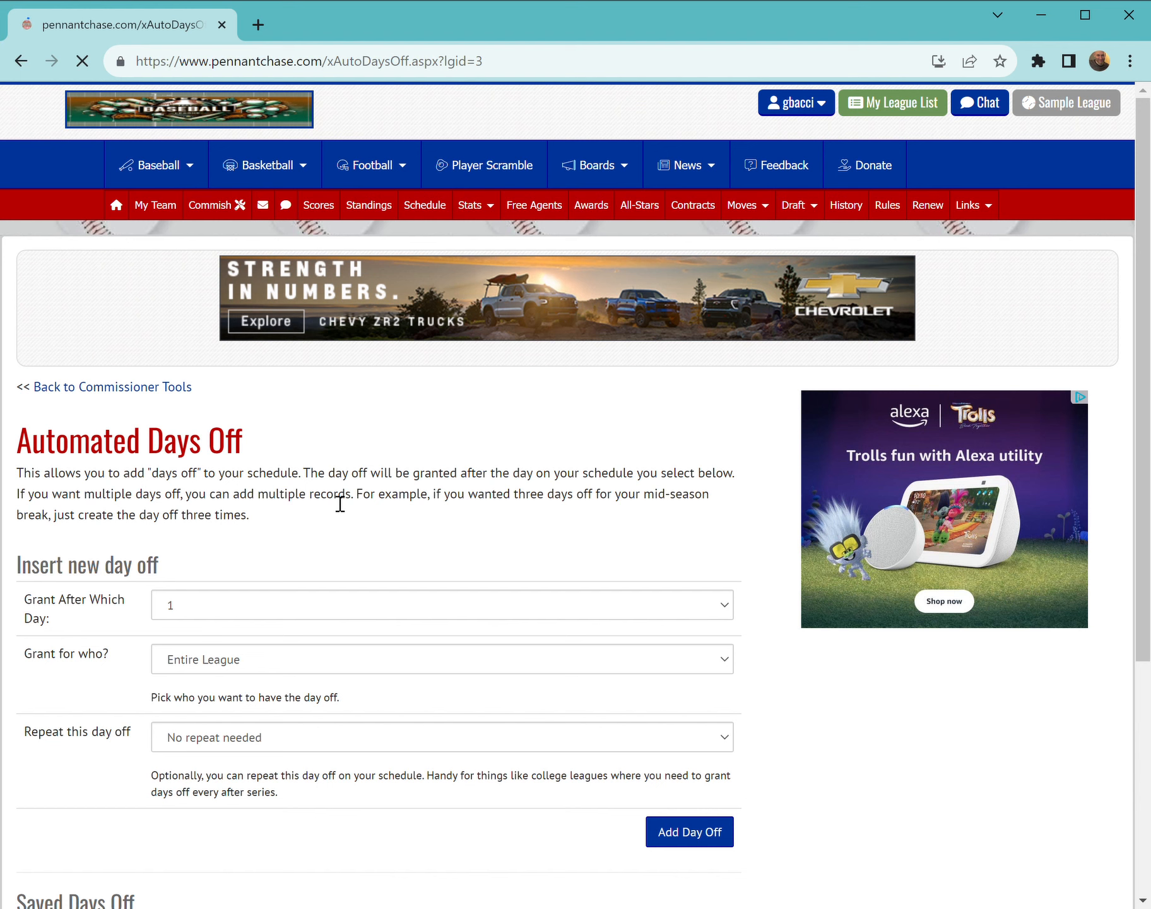
# - Add a day off after day 4 for the entire league, with no repeat needed
pyautogui.scroll(-3, 326, 447)
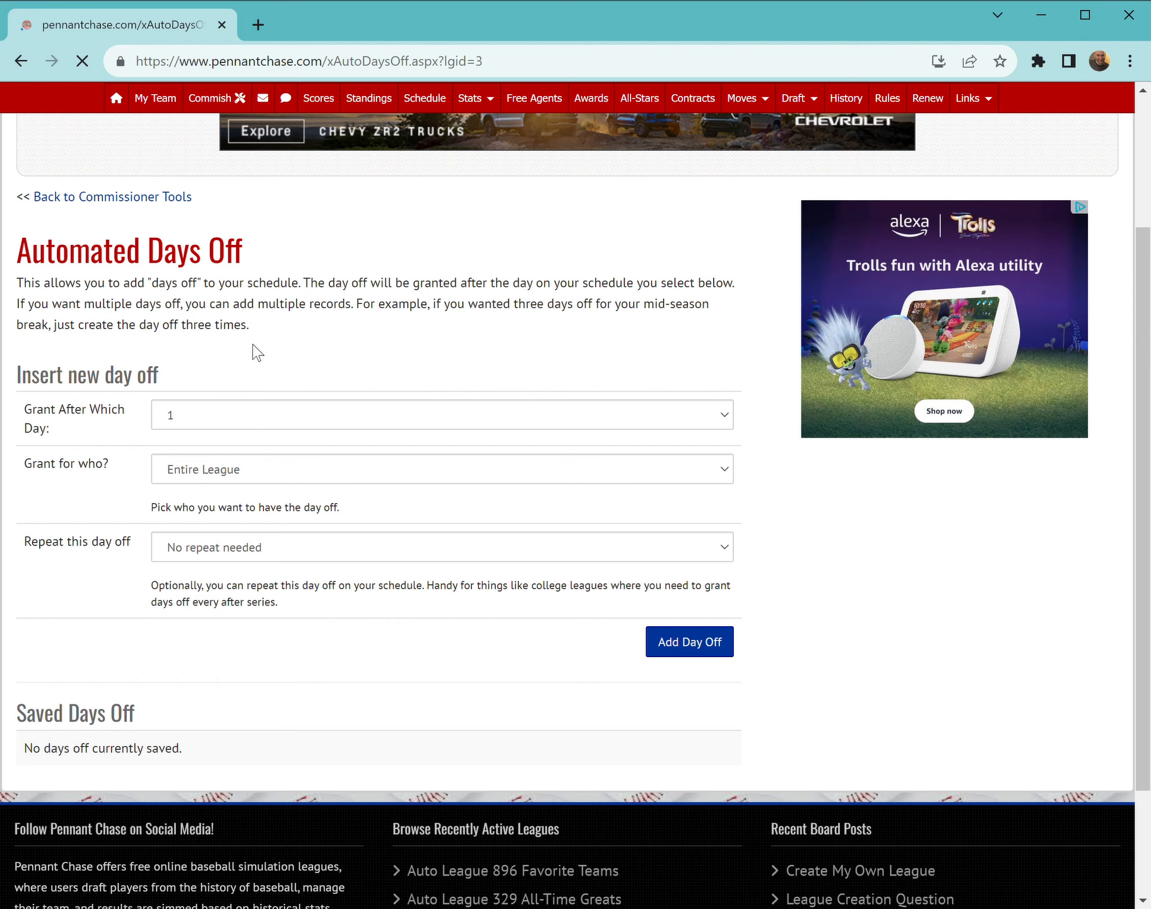
pyautogui.scroll(-1, 256, 344)
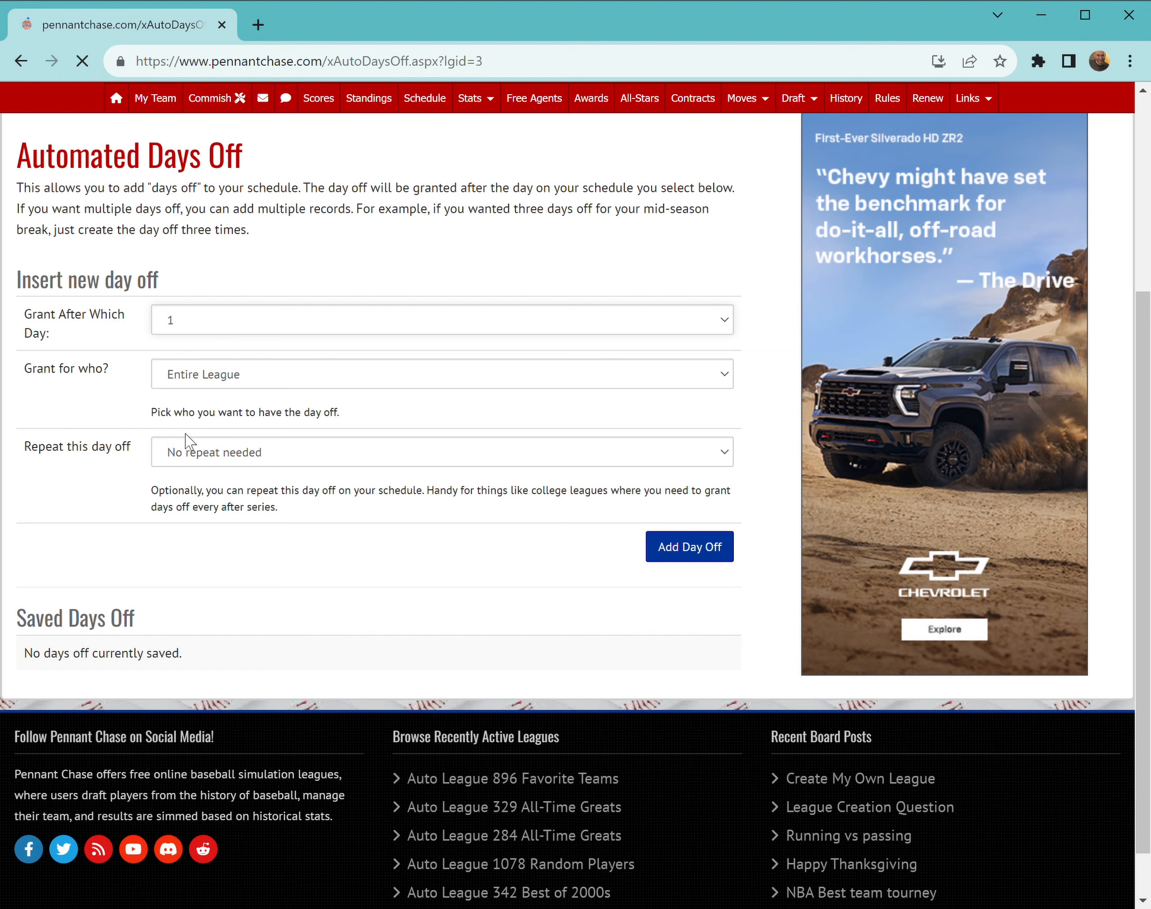
pyautogui.click(184, 389)
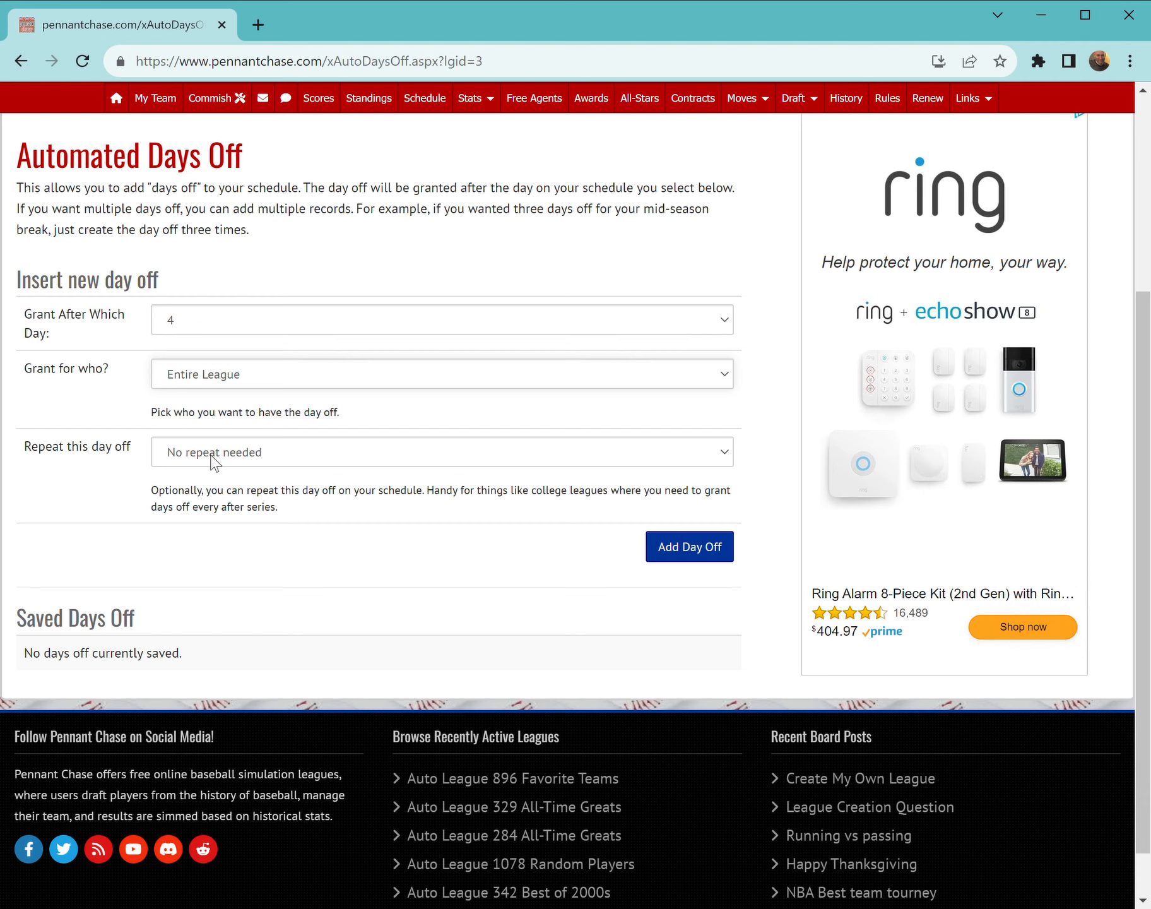
pyautogui.click(688, 550)
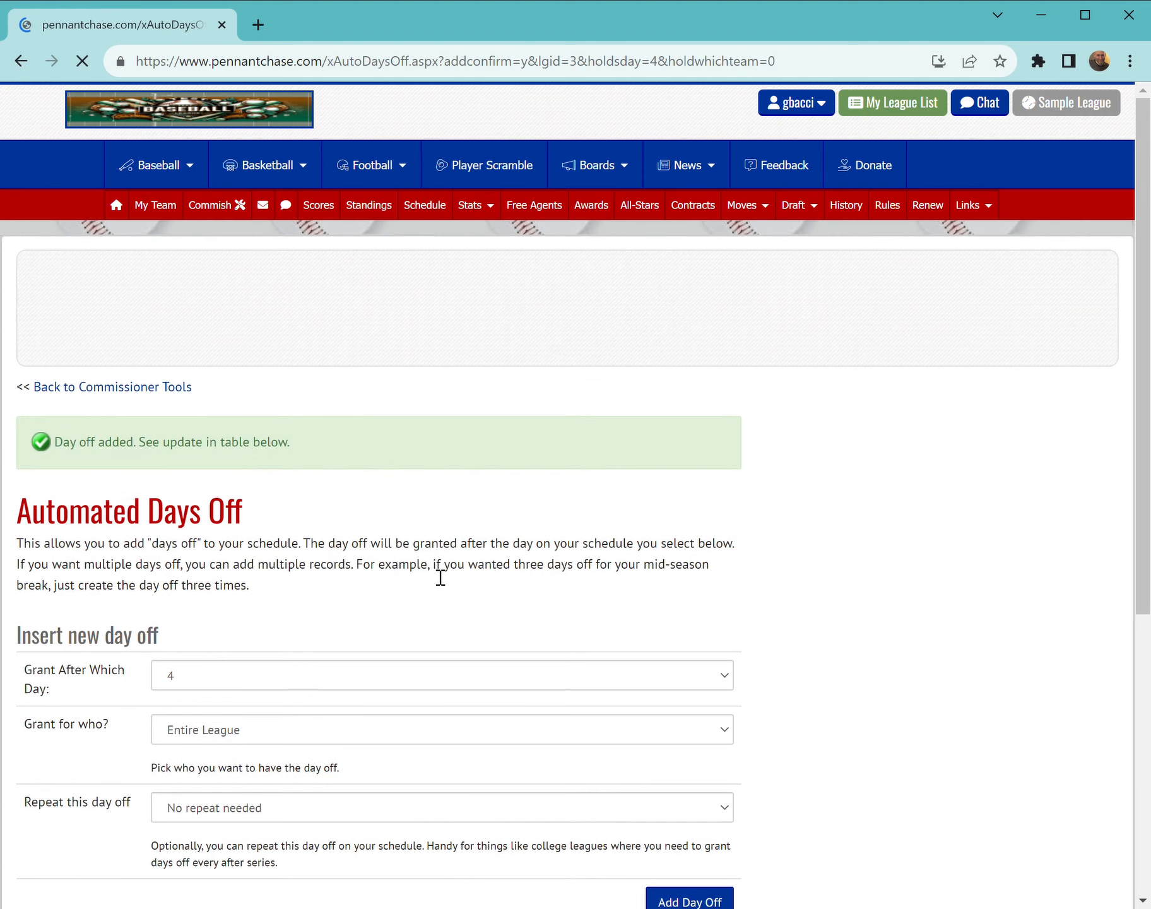
# - Delete the saved day off after day 4 for the entire league
pyautogui.scroll(-4, 329, 547)
pyautogui.scroll(-3, 328, 547)
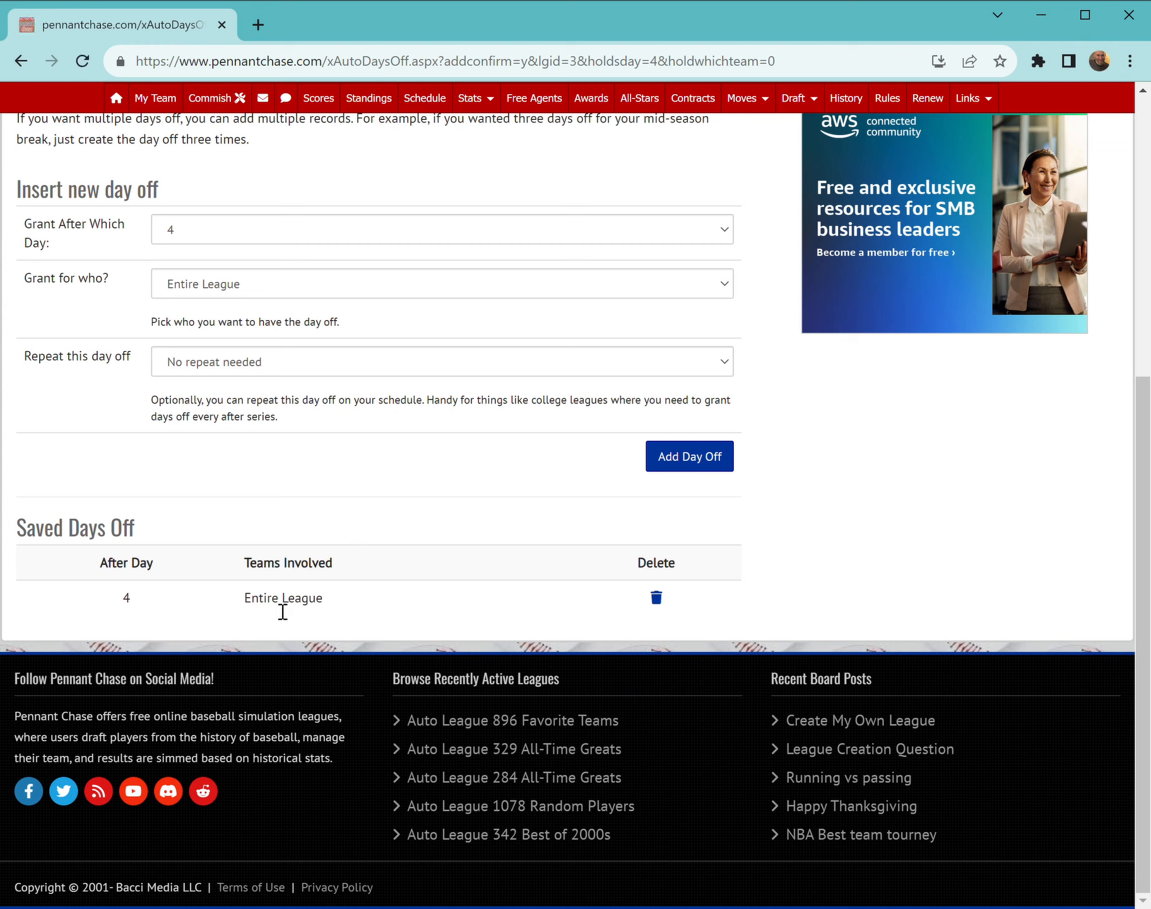
pyautogui.click(657, 600)
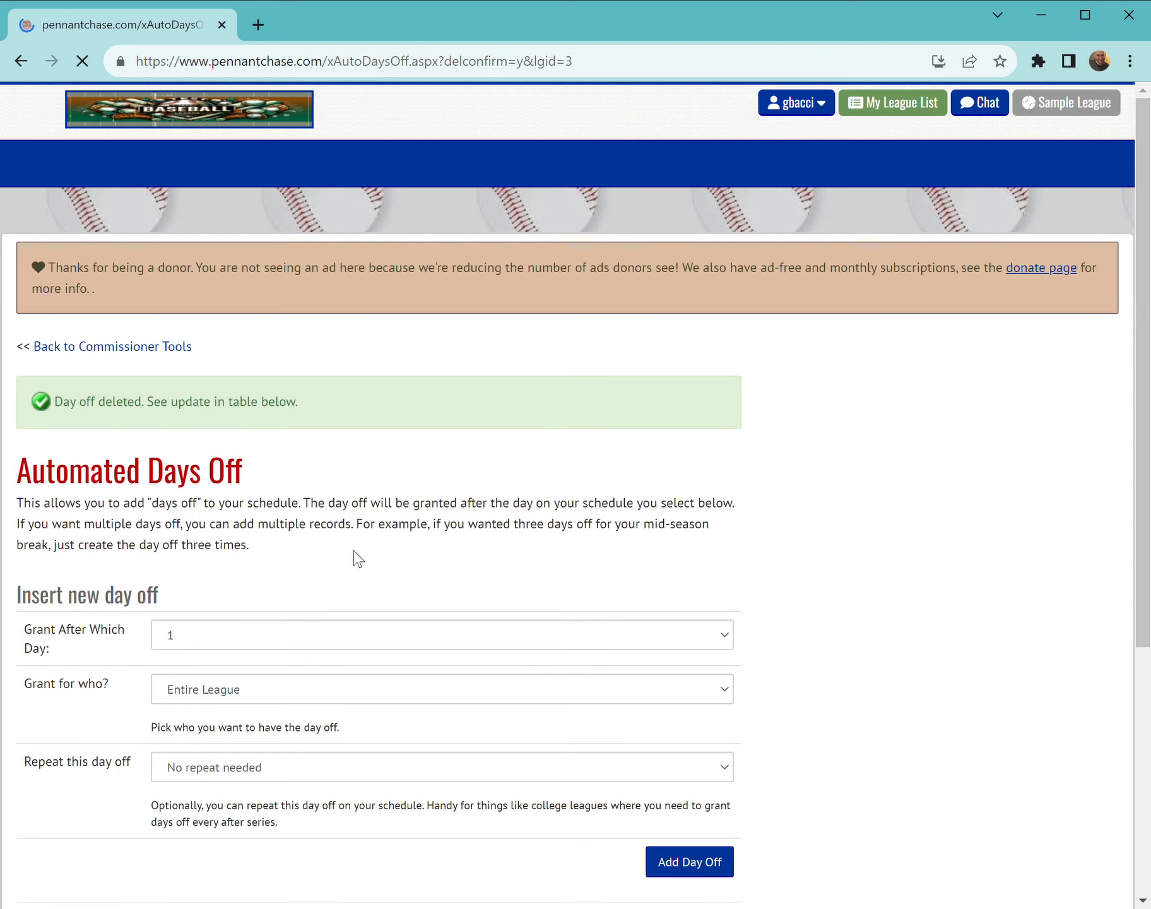
# - Add a day off after day 3 for the entire league, repeating after every three games
pyautogui.scroll(-4, 353, 550)
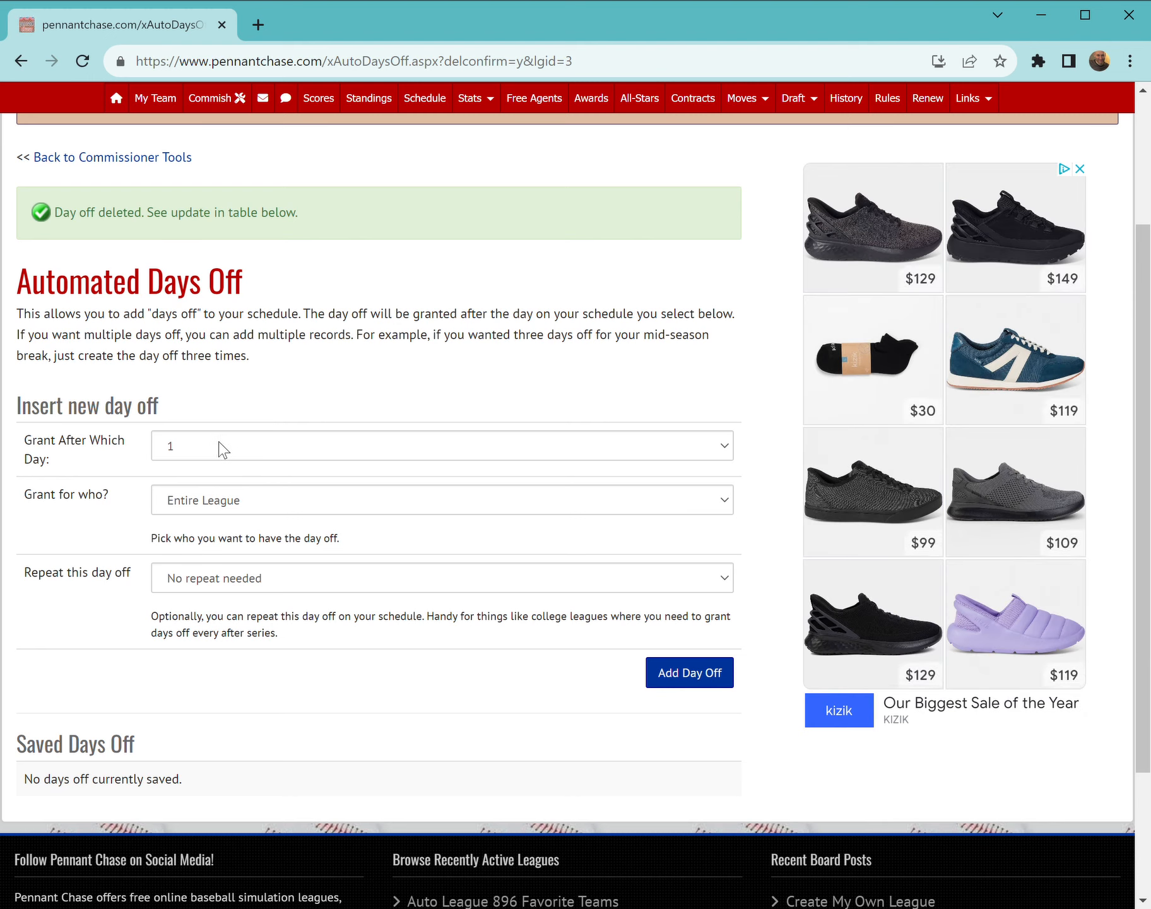
pyautogui.press('3')
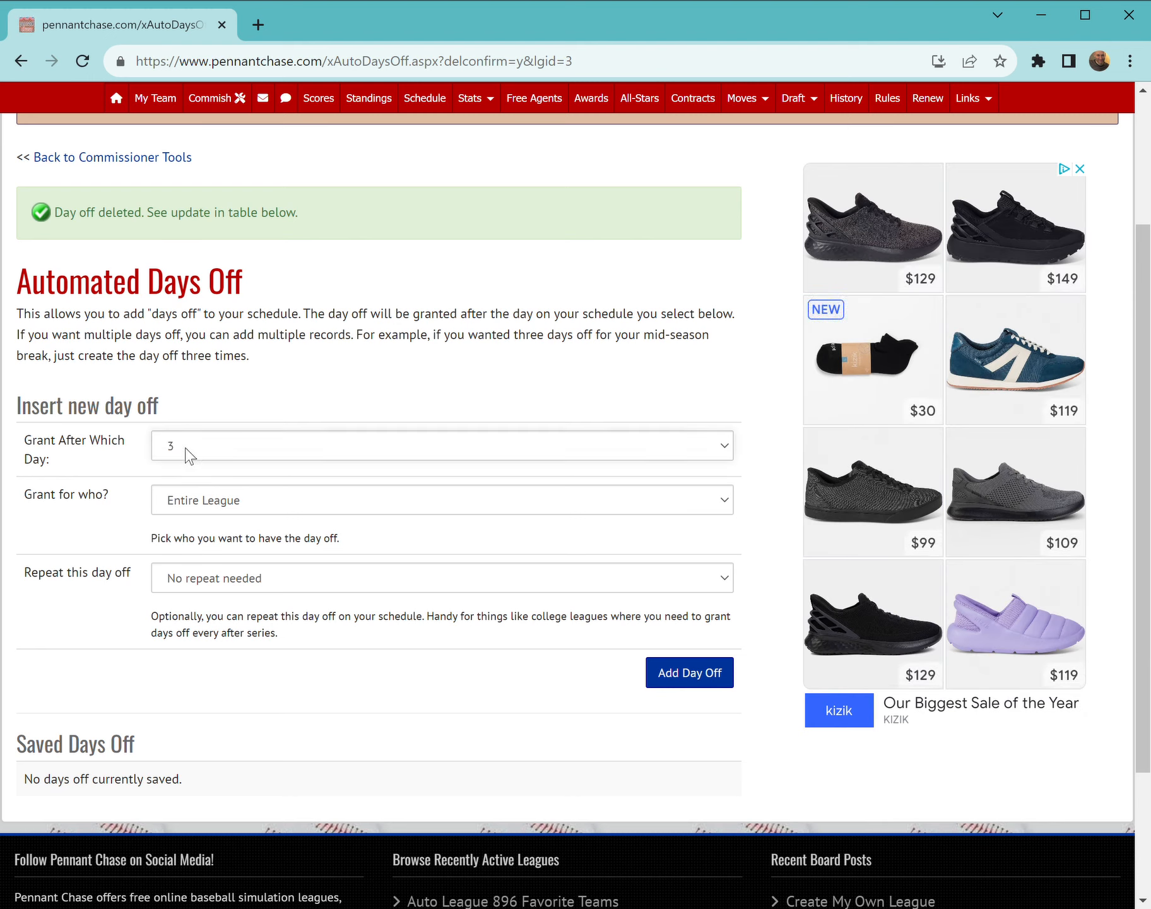
pyautogui.press('Tab')
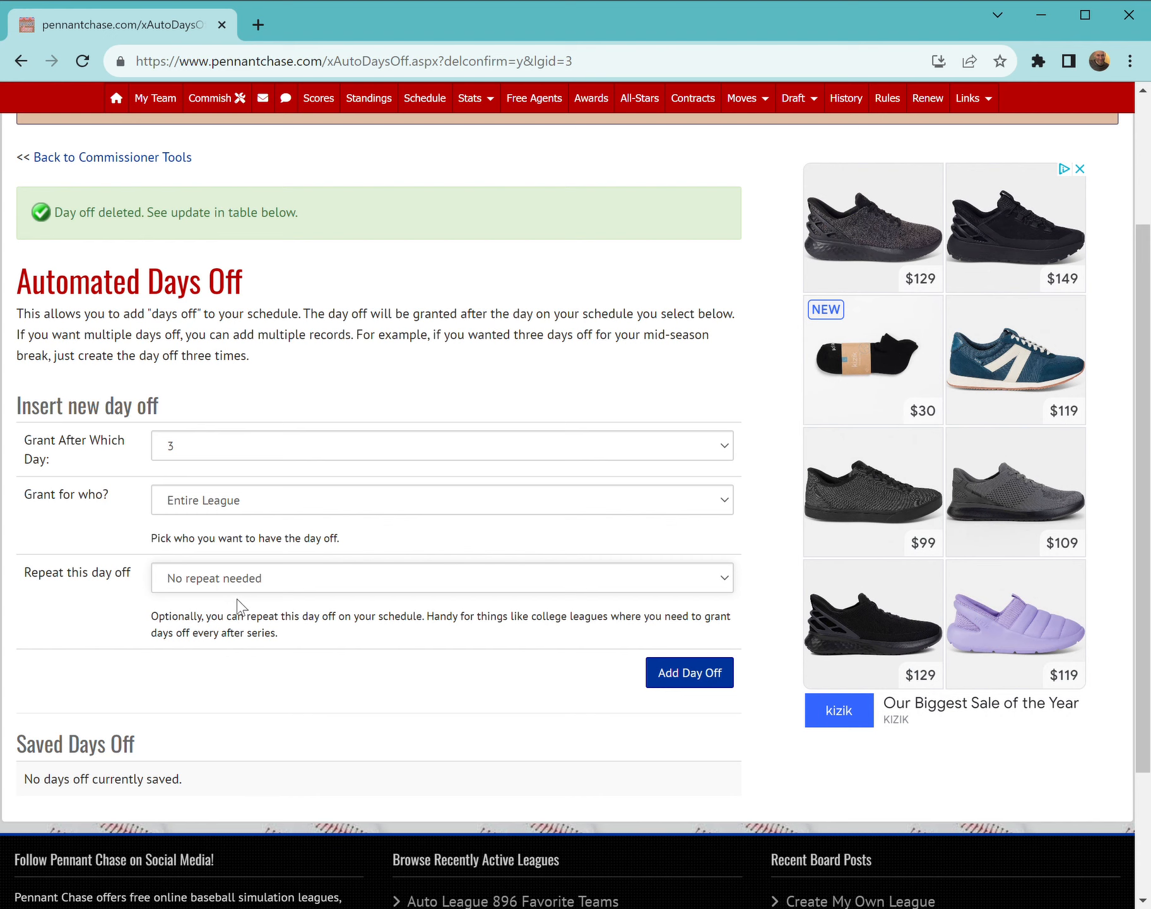
pyautogui.click(249, 645)
pyautogui.scroll(-1, 276, 672)
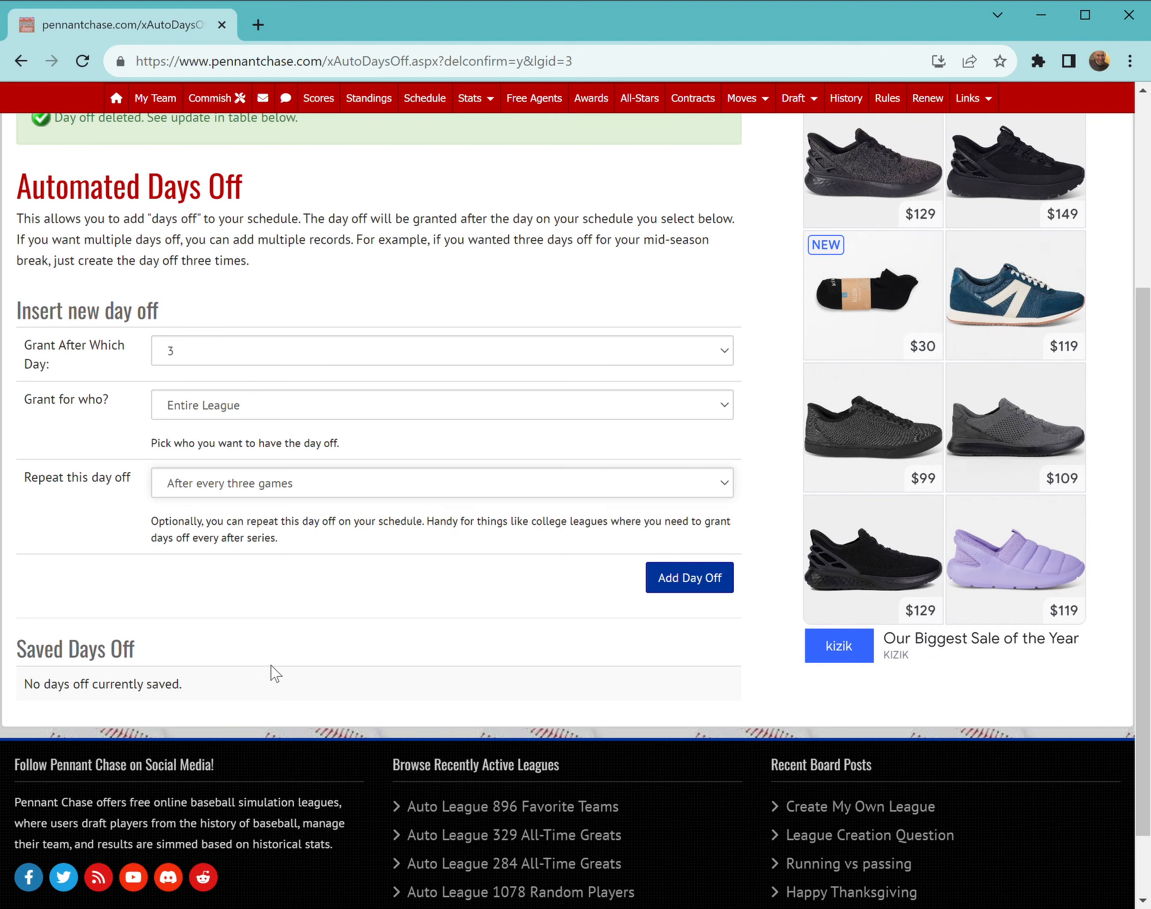
pyautogui.click(680, 571)
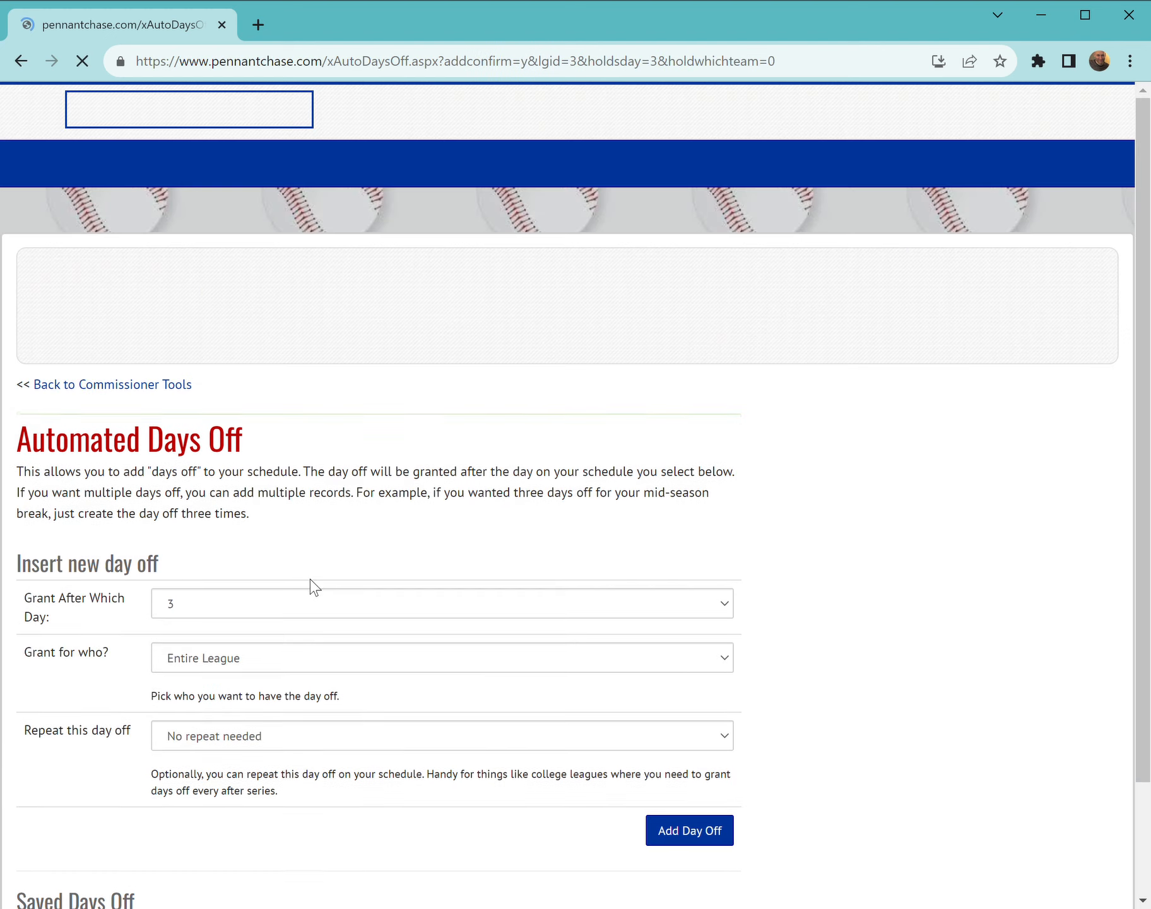
pyautogui.scroll(-2, 344, 581)
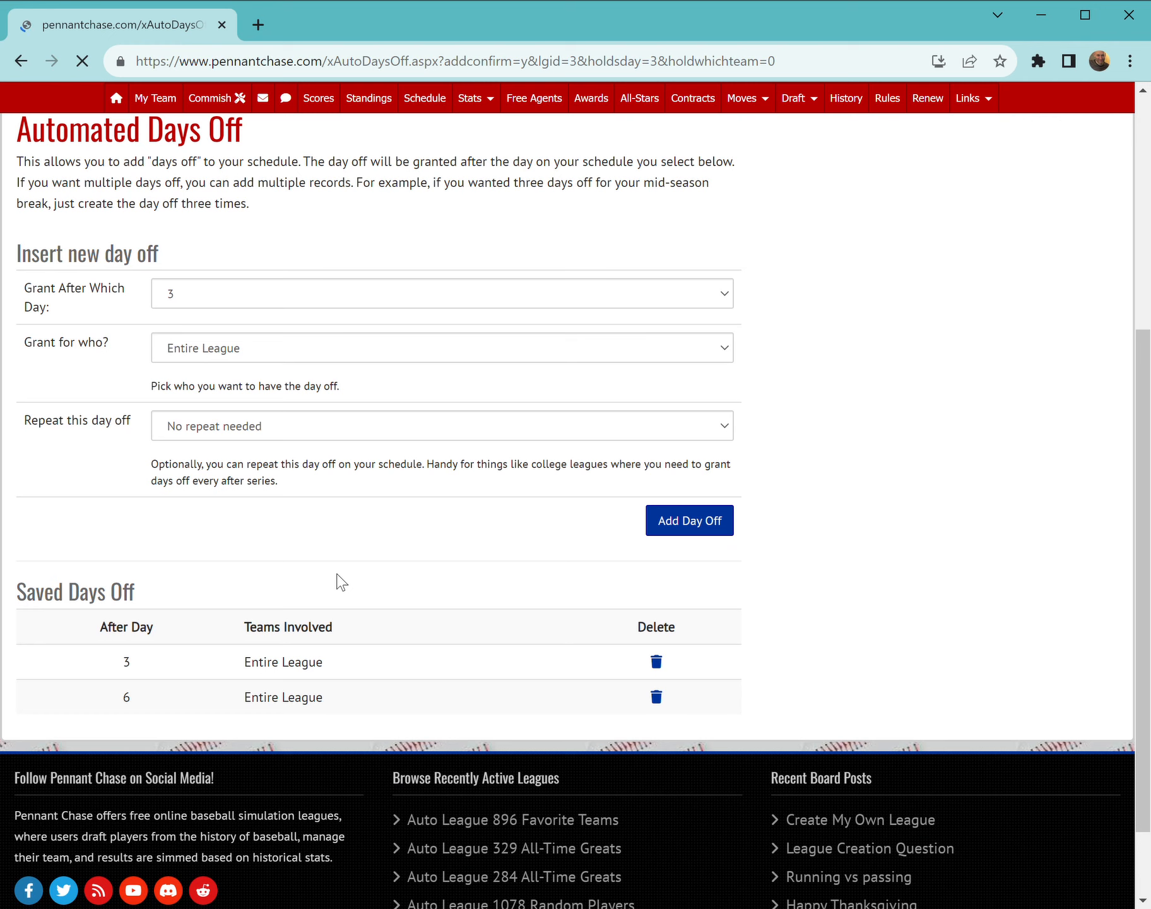
pyautogui.scroll(-1, 341, 581)
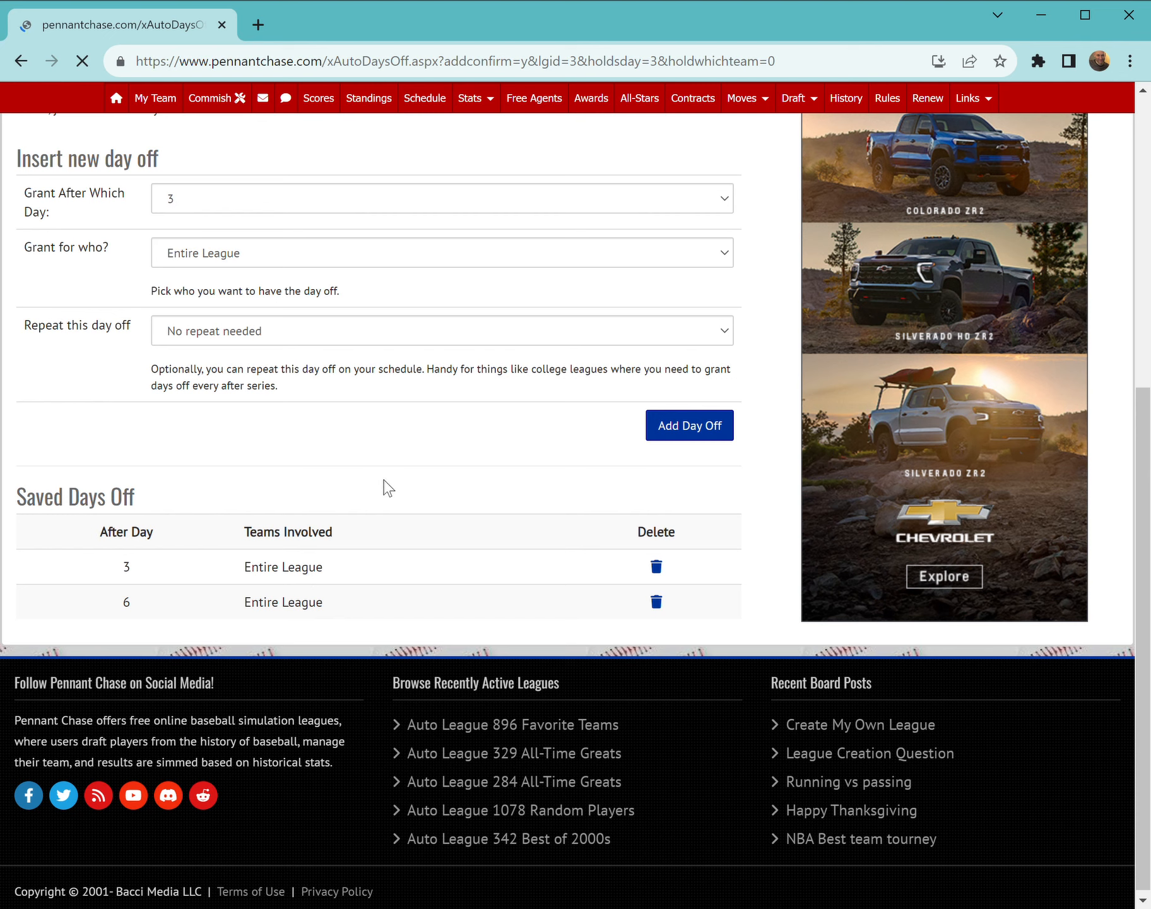
# - Add a second set of league-wide days off starting after day 3 and repeating after every three games
pyautogui.scroll(1, 350, 460)
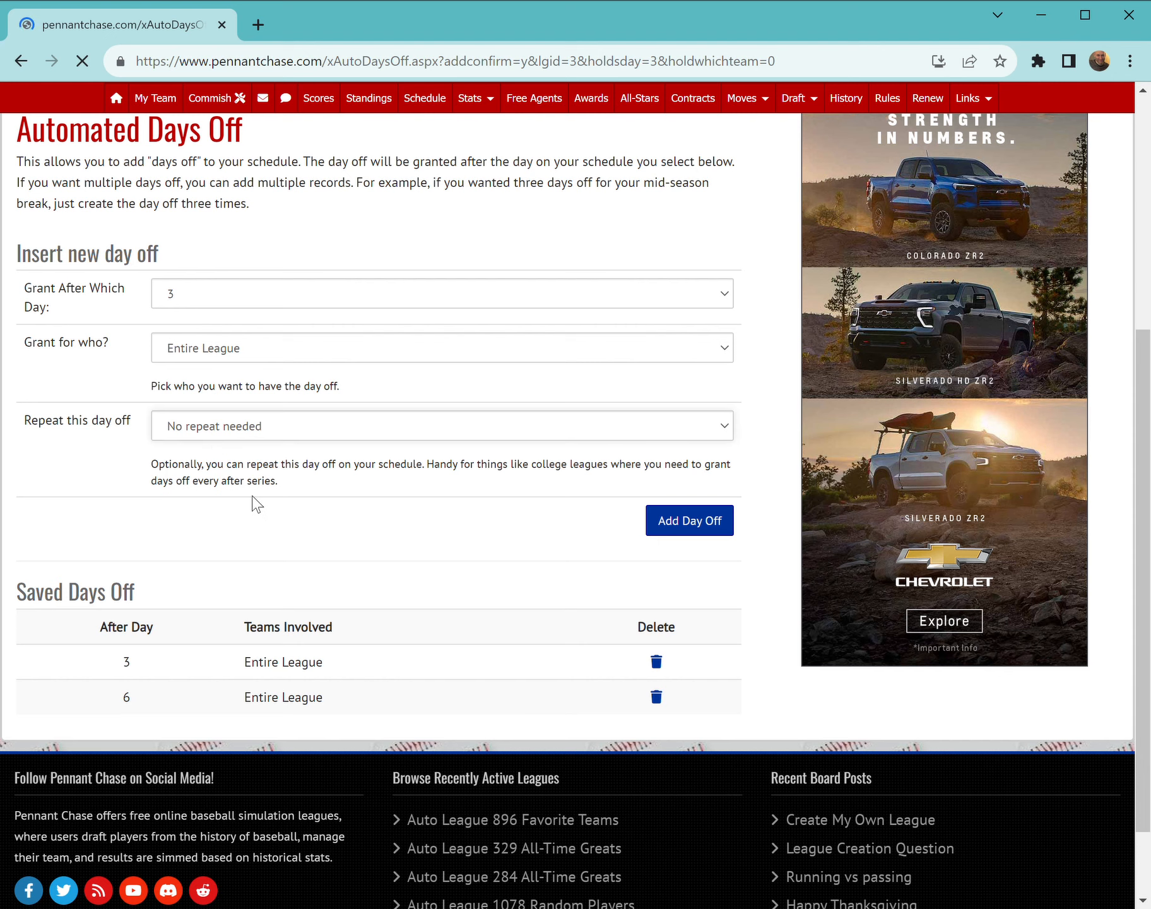
pyautogui.press('Down')
pyautogui.click(688, 530)
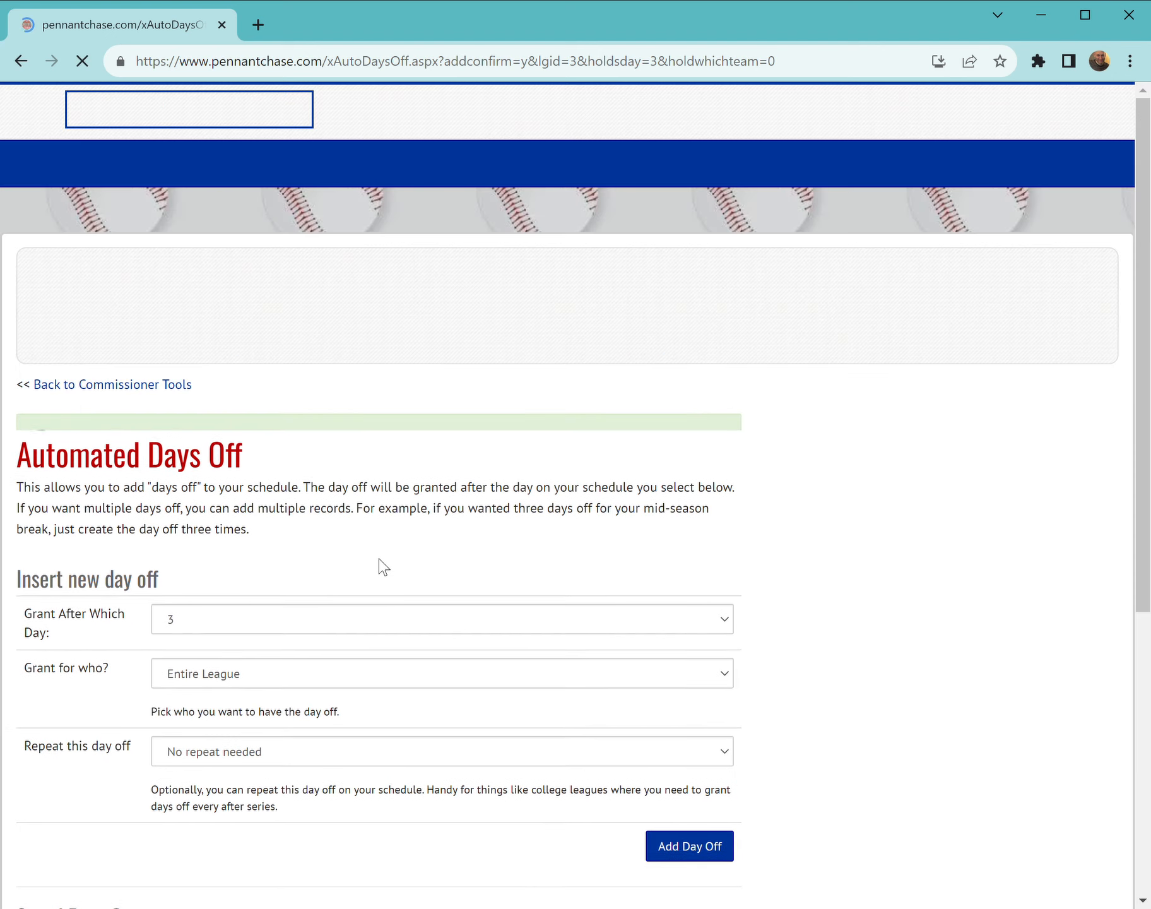
pyautogui.scroll(-5, 381, 566)
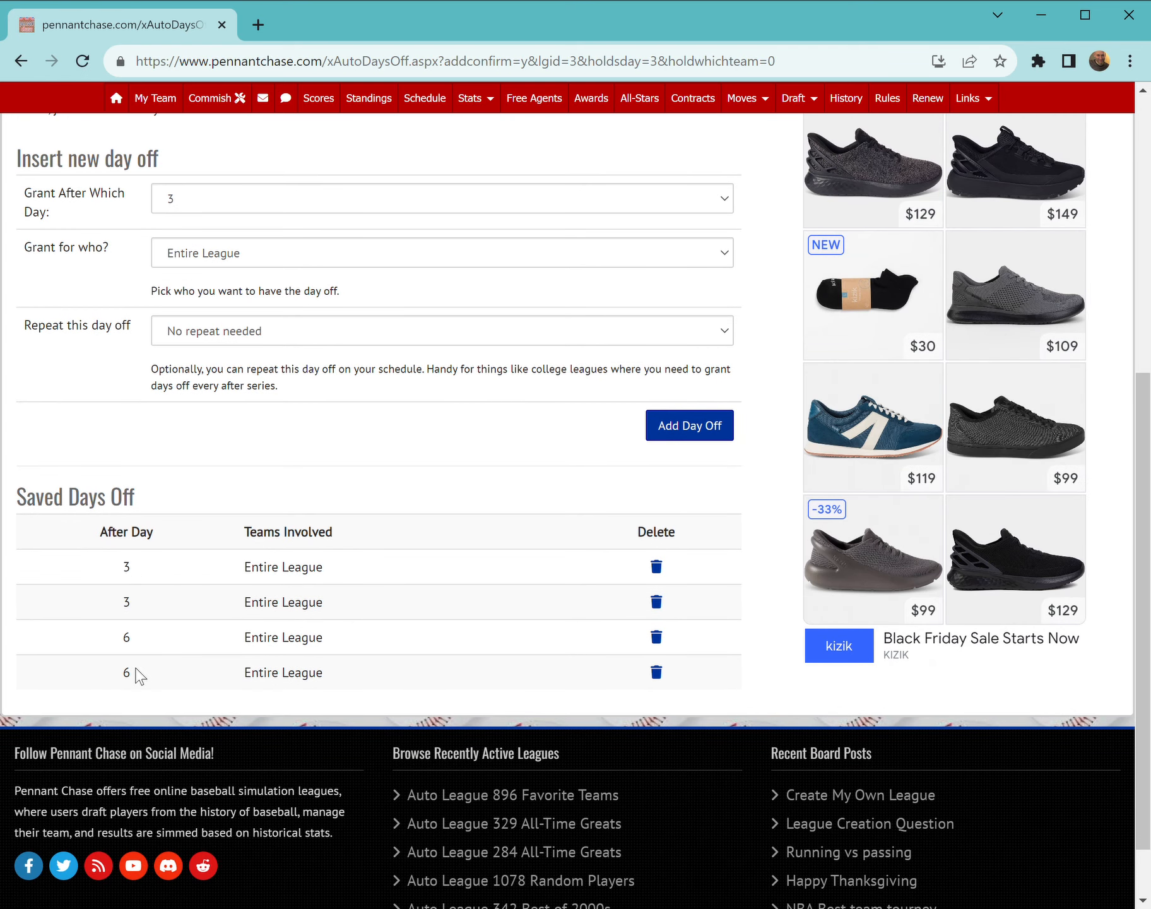
# - Add a third identical set of days off after day 3 for the entire league, repeating after every three games
pyautogui.click(215, 347)
pyautogui.click(228, 404)
pyautogui.click(715, 434)
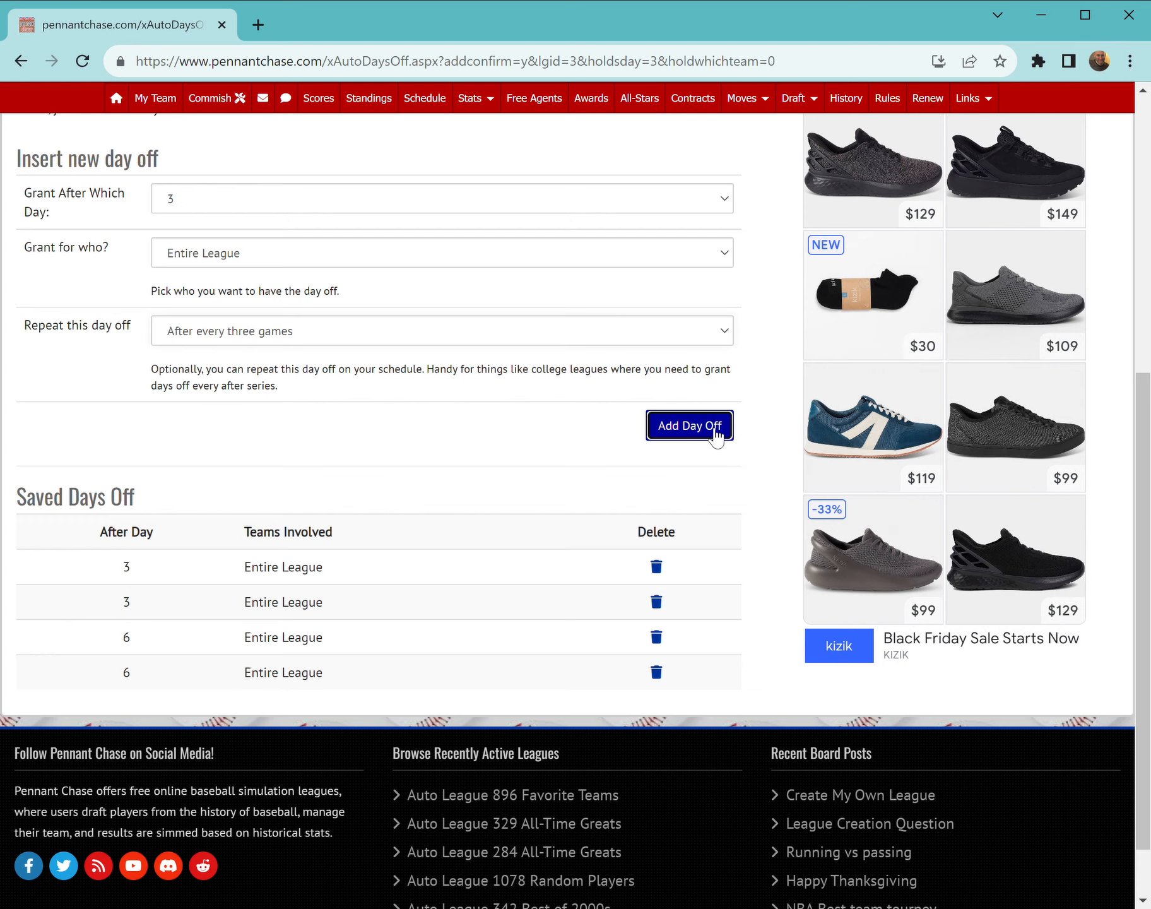
pyautogui.scroll(-5, 452, 530)
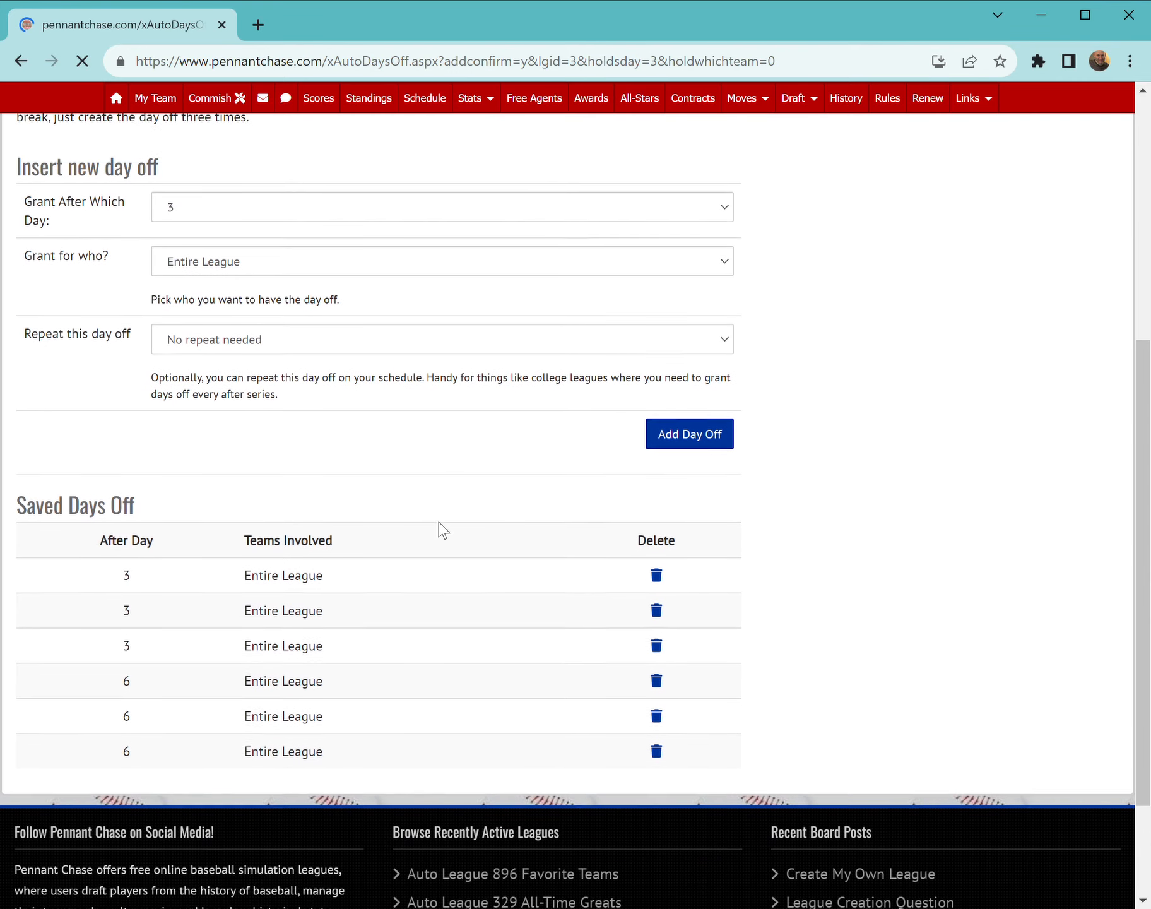
pyautogui.scroll(-1, 440, 529)
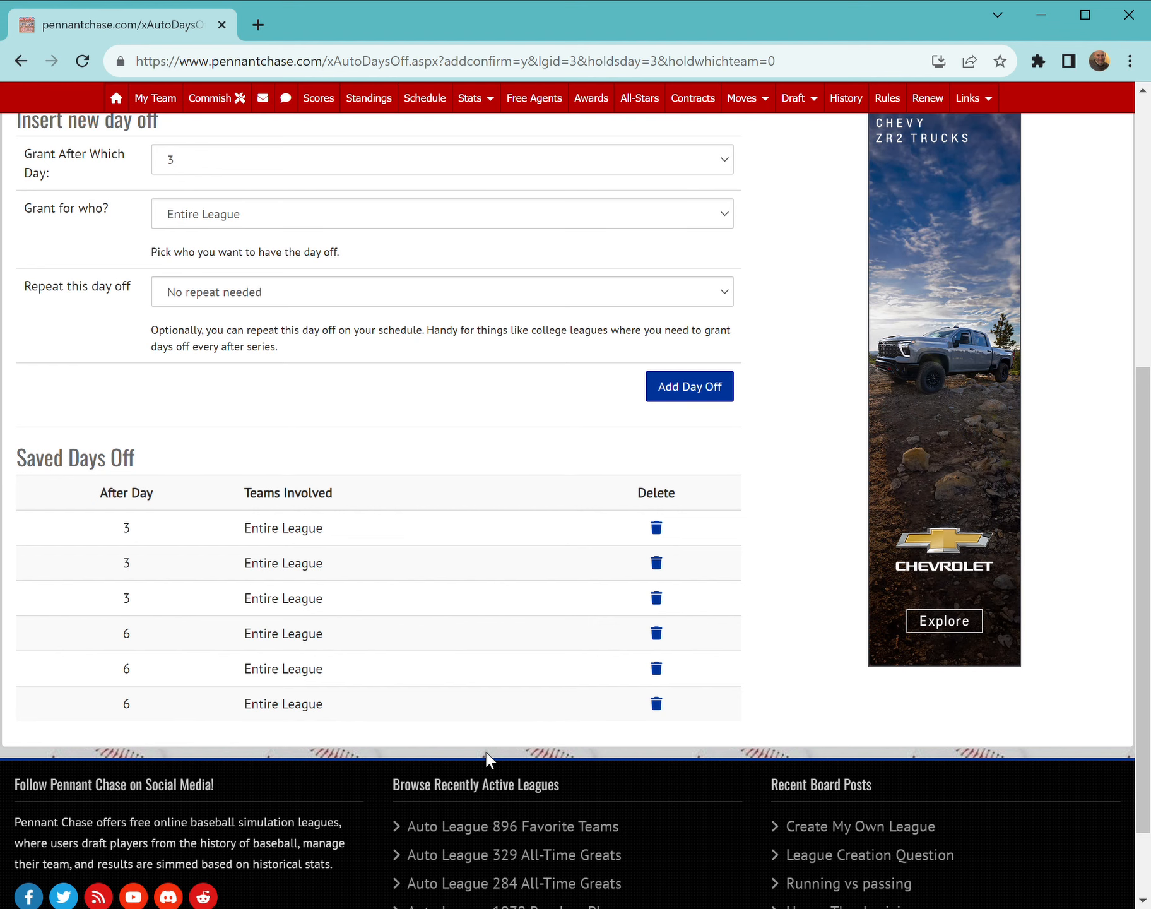
# - Delete the three saved league-wide days off after day 3
pyautogui.scroll(3, 423, 670)
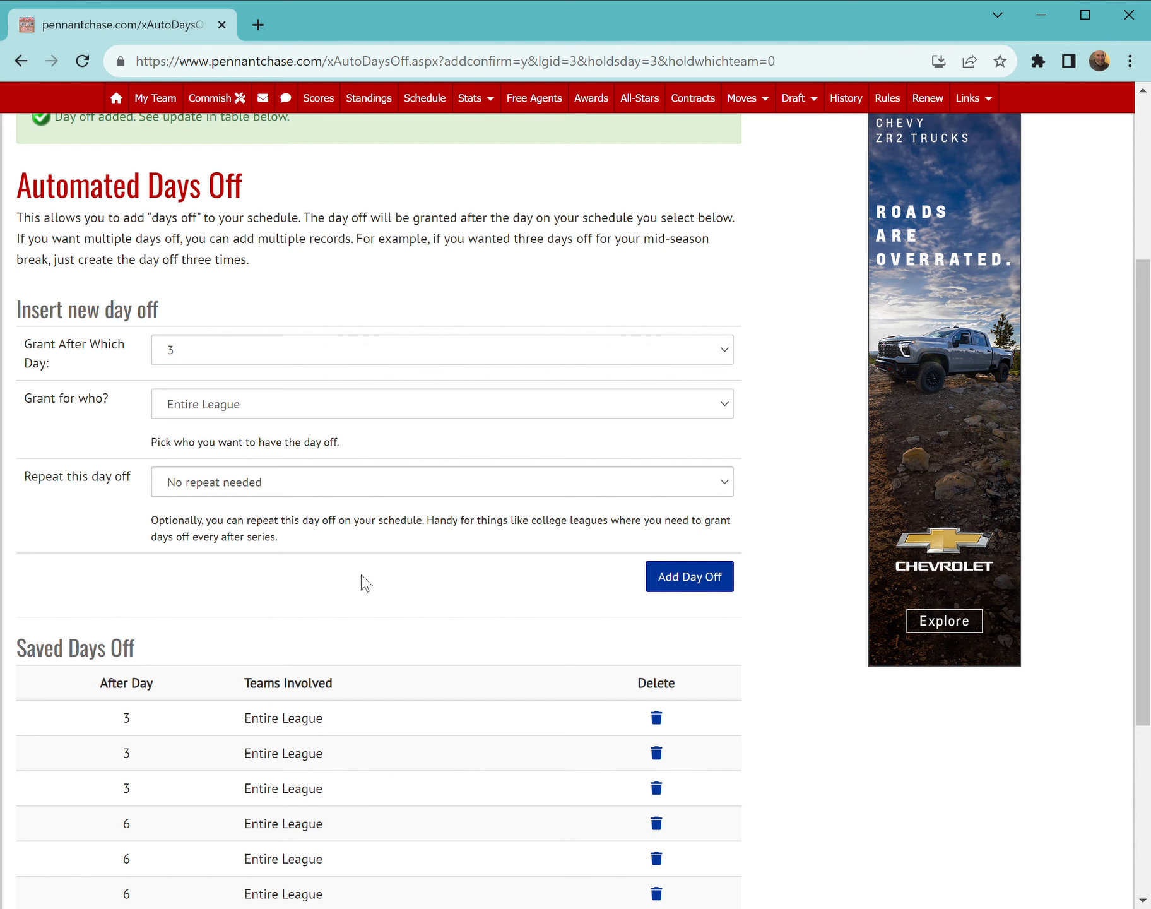
pyautogui.scroll(-1, 341, 606)
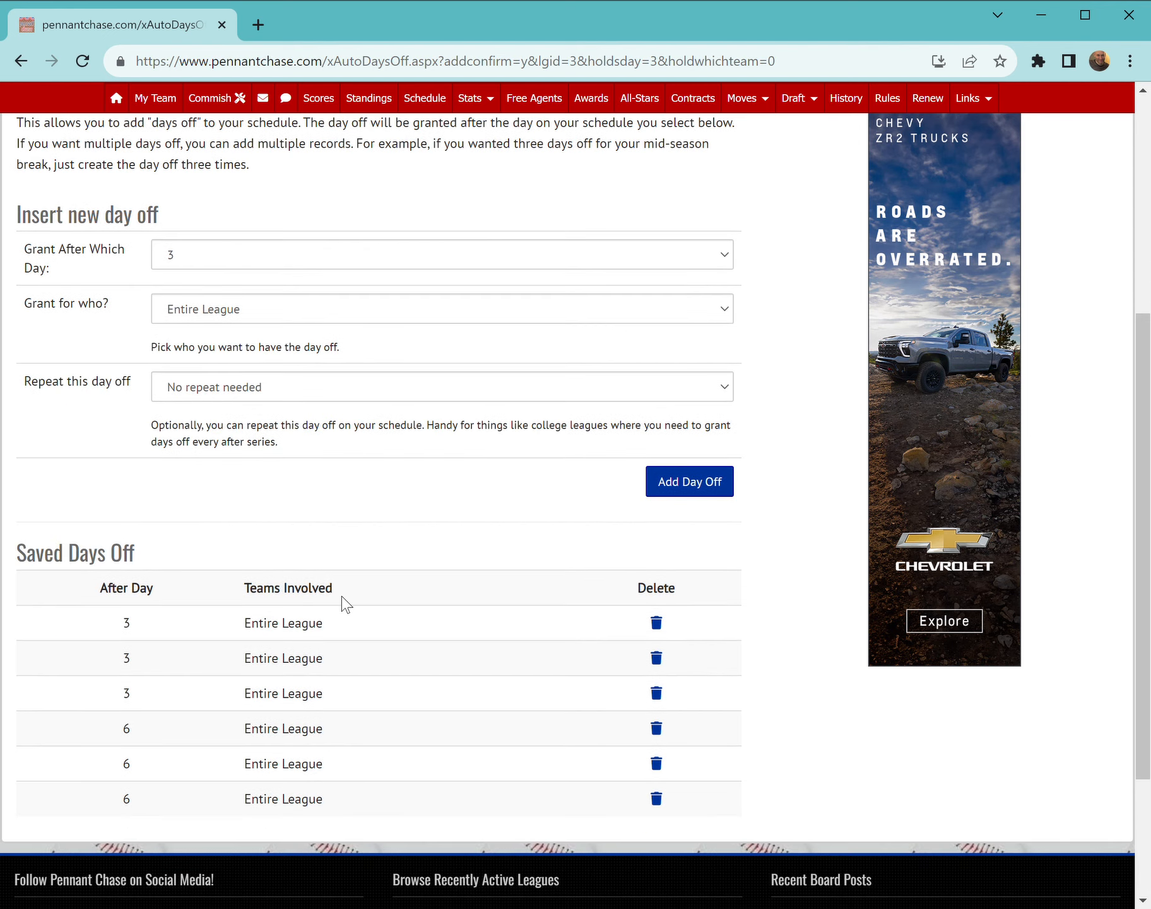
pyautogui.scroll(-1, 276, 530)
pyautogui.scroll(2, 247, 374)
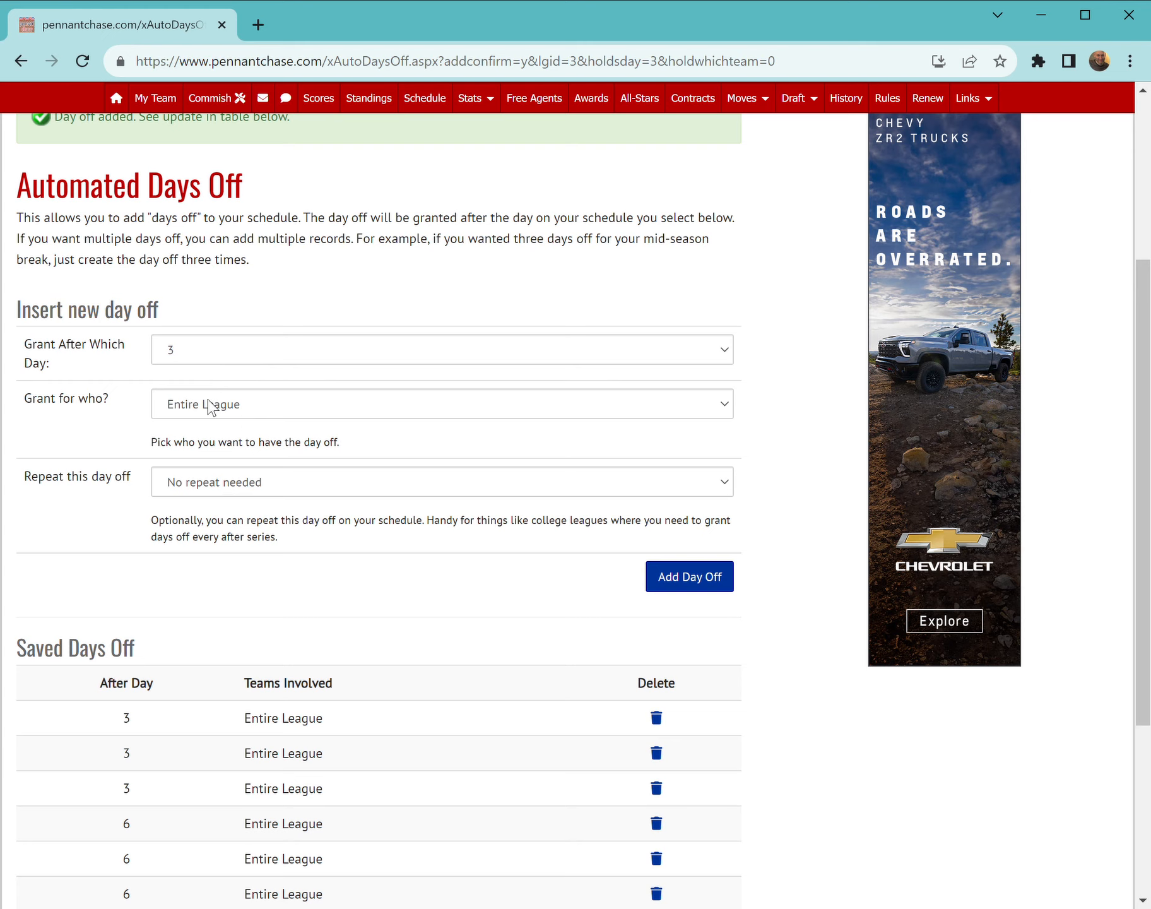
pyautogui.click(658, 719)
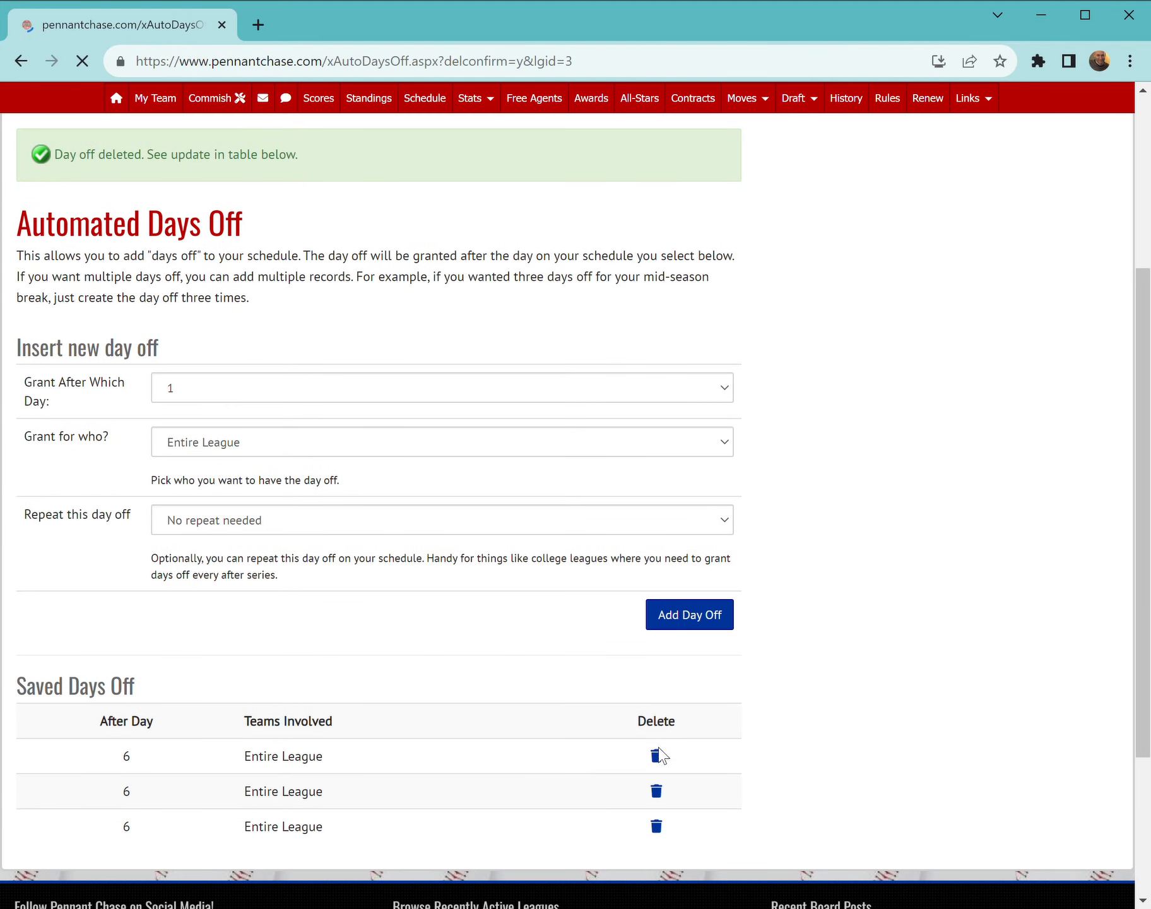
# - Delete the remaining league-wide days off after day 6 and add a non-repeating day off after day 1 for the Boston Dragons
pyautogui.click(657, 755)
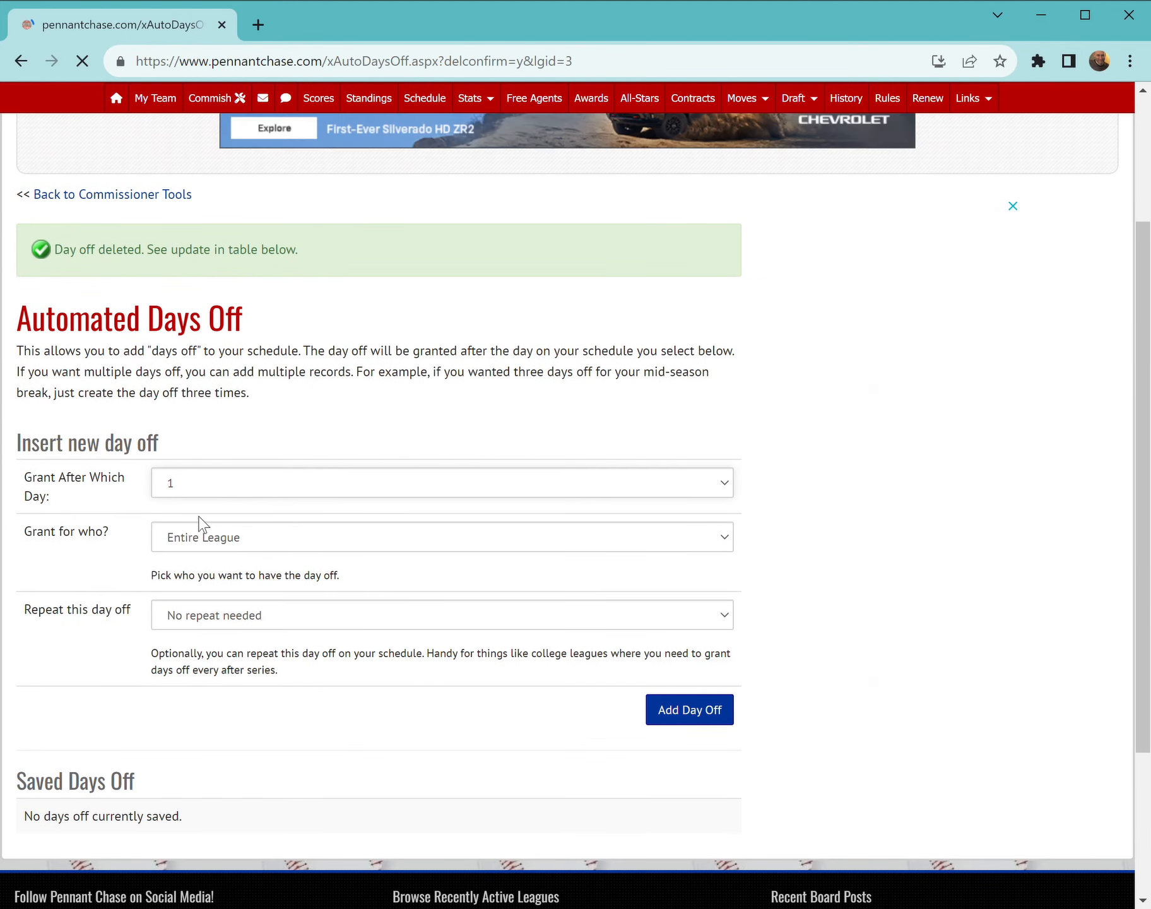
pyautogui.scroll(-1, 196, 513)
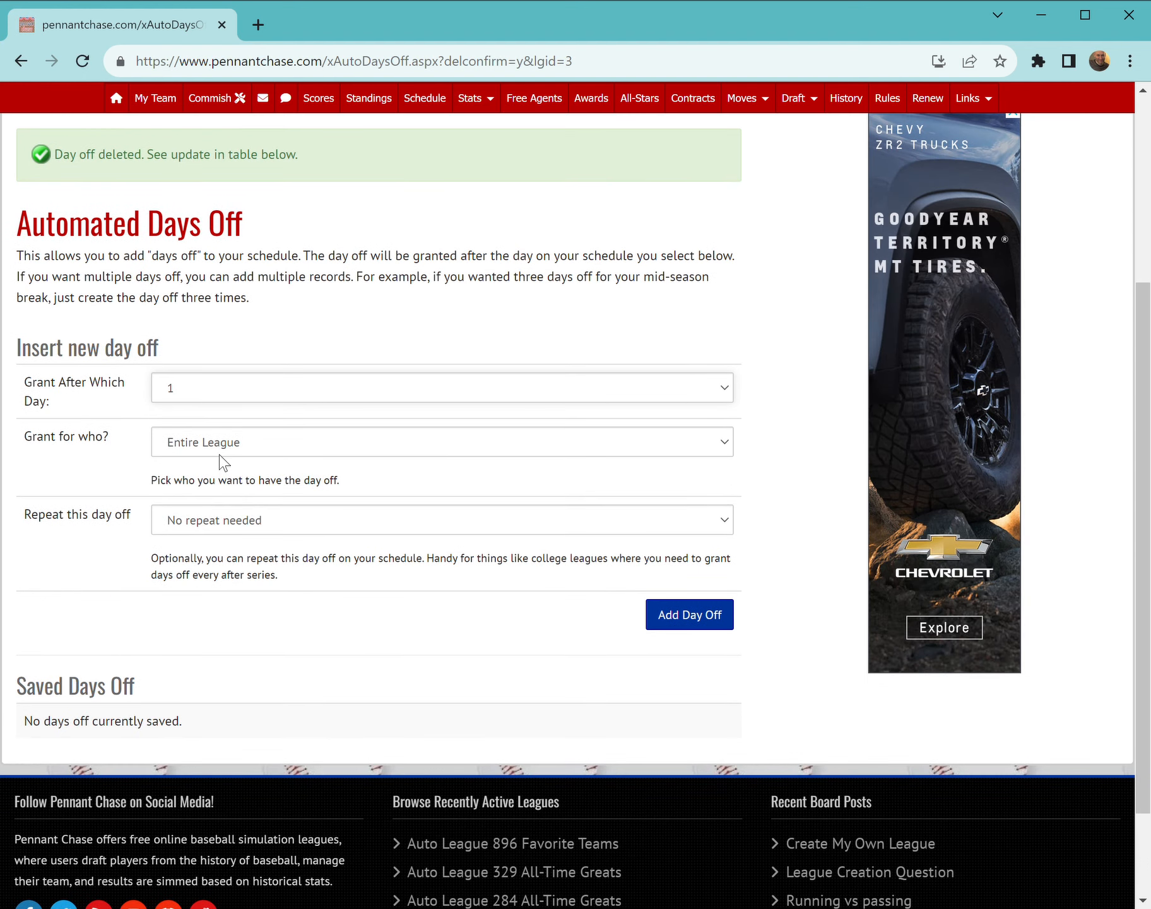
pyautogui.click(216, 510)
pyautogui.click(687, 616)
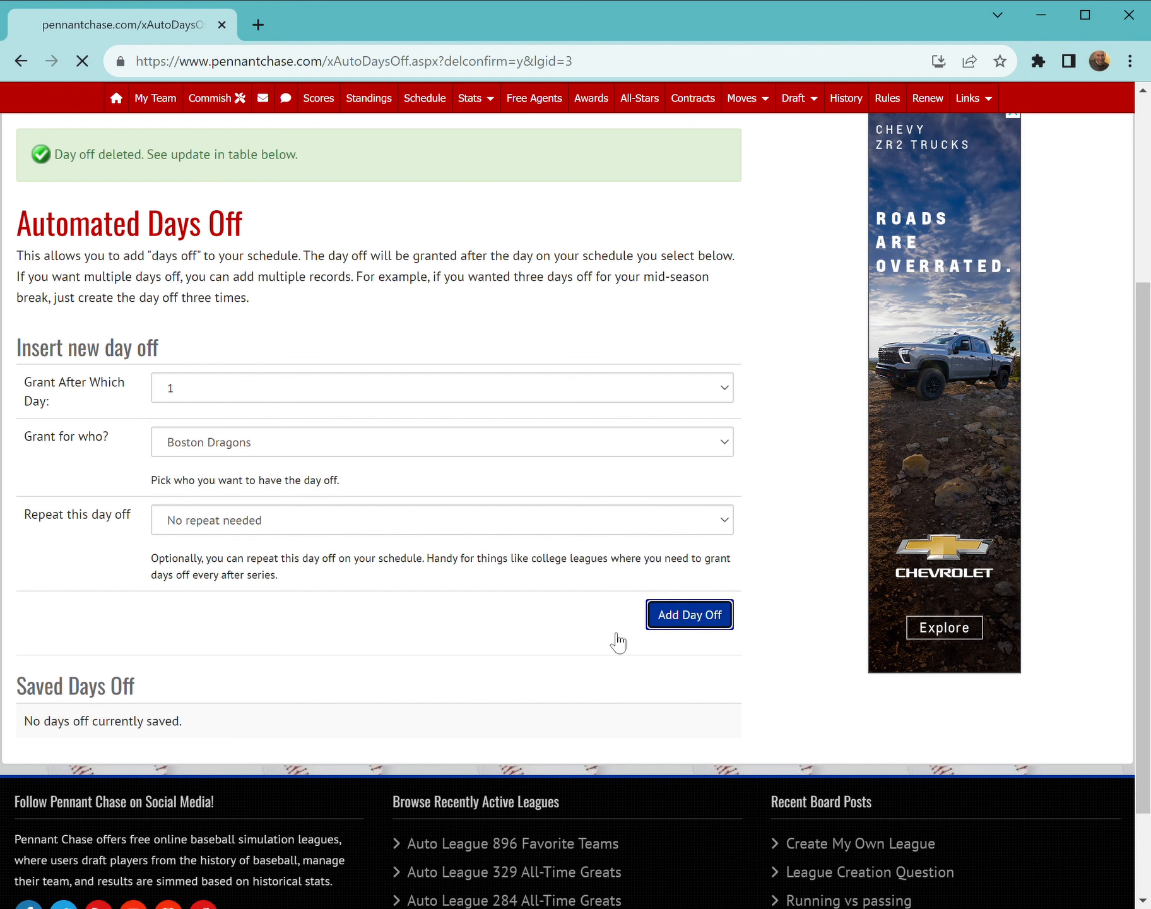
# - Add a non-repeating day off after day 5 for all teams in division Central
pyautogui.scroll(-3, 412, 607)
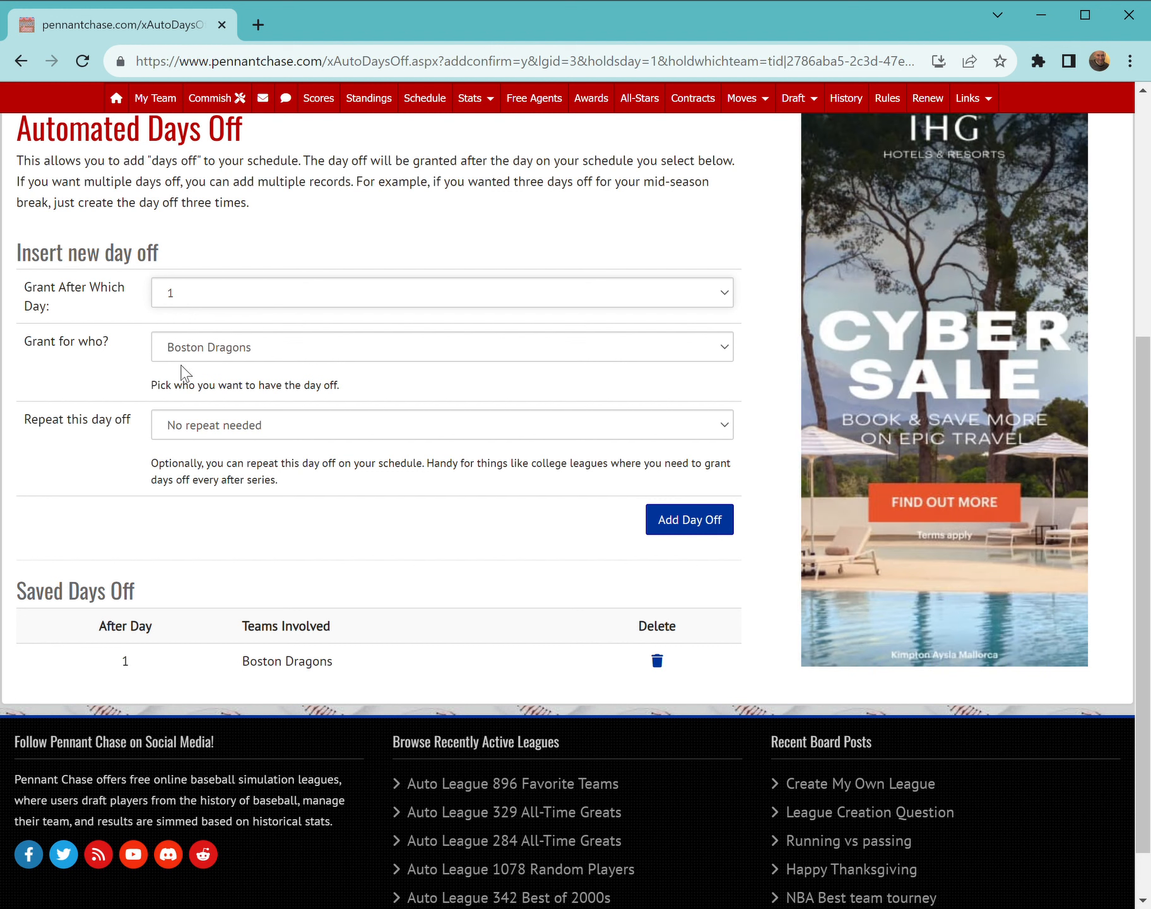
pyautogui.press('5')
pyautogui.click(253, 467)
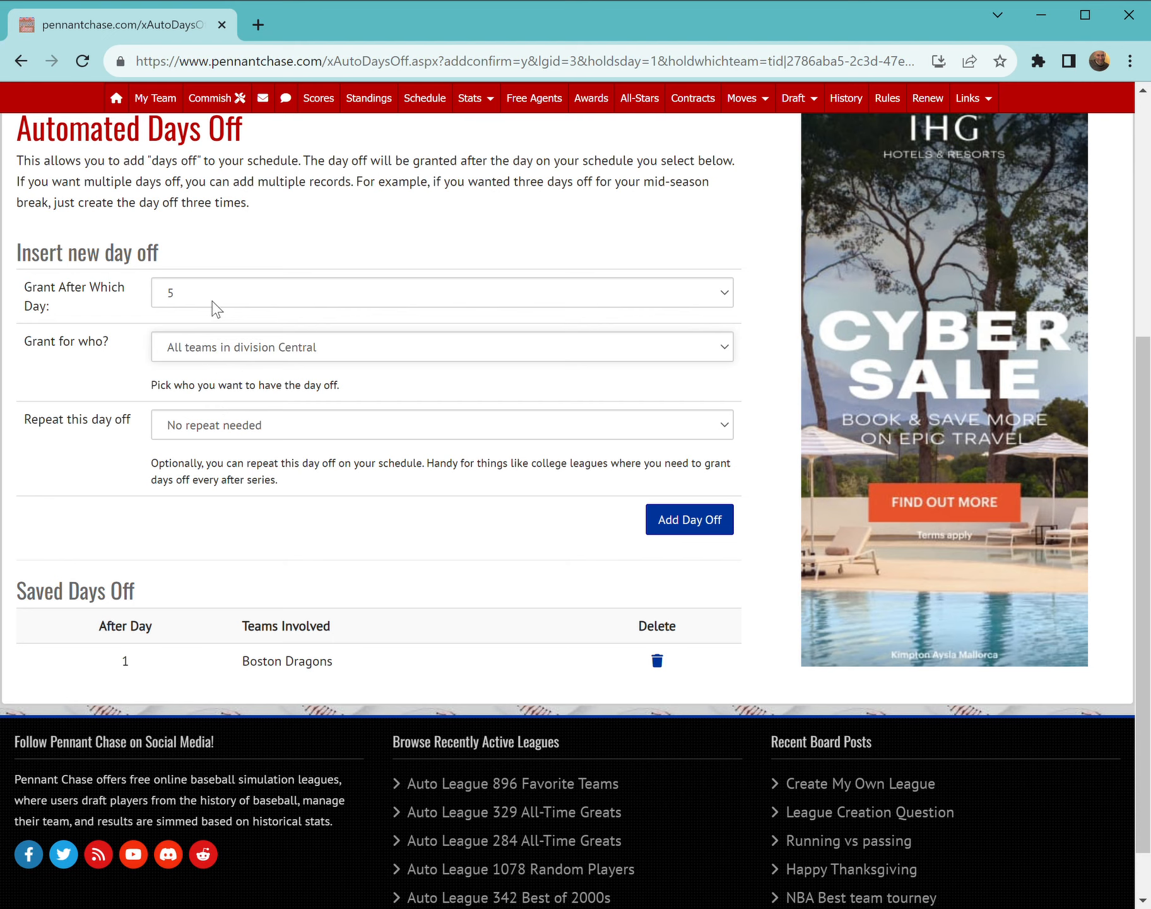
pyautogui.click(666, 530)
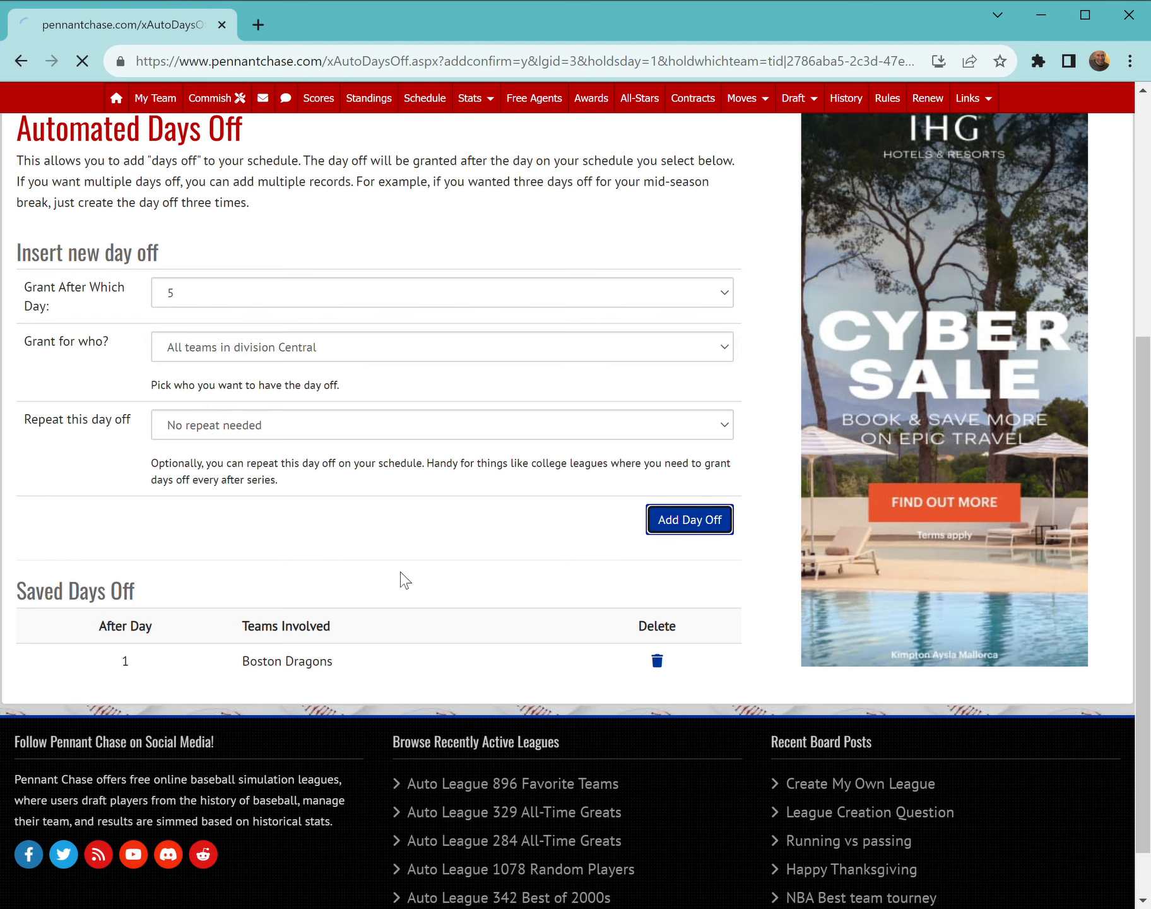
pyautogui.scroll(-4, 429, 587)
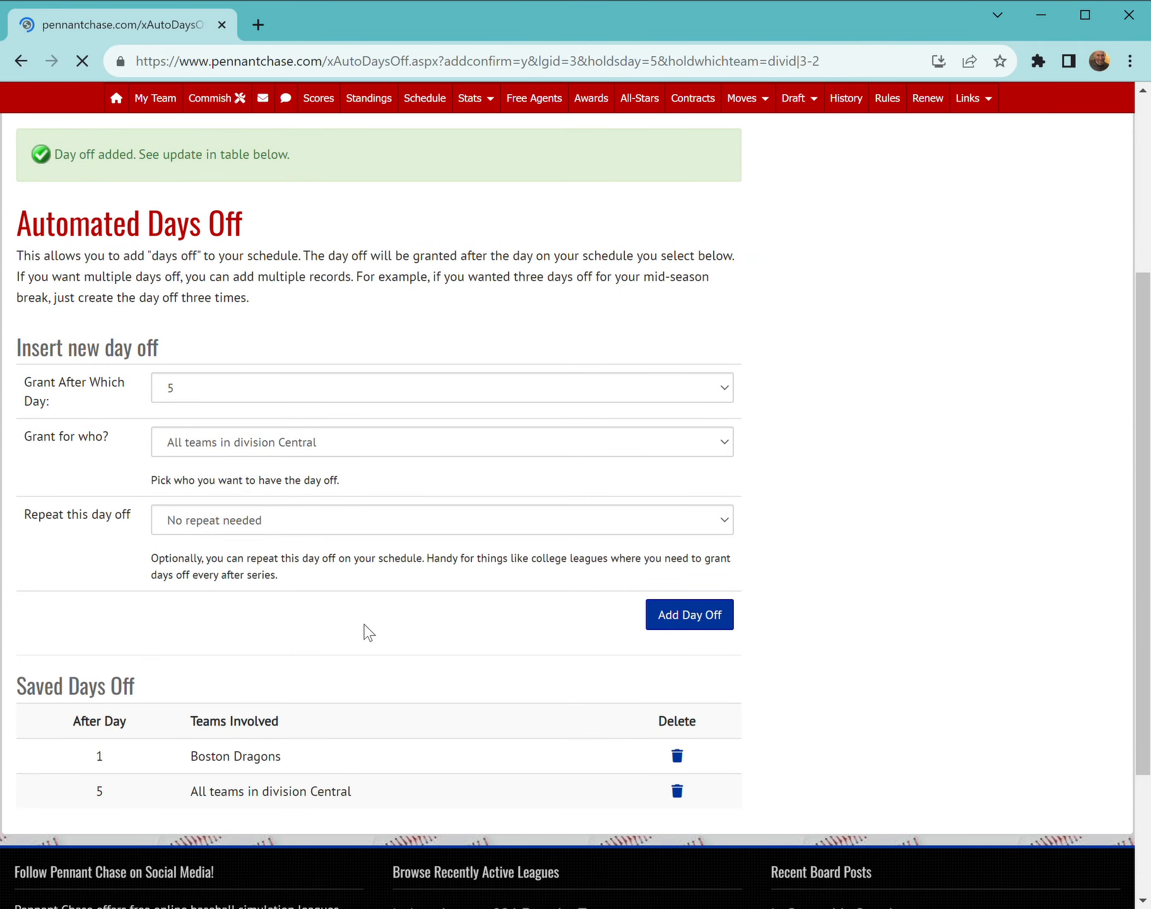
# - Open the league schedule and examine where days off fall in the three-day outlook, dismissing the floating video
pyautogui.scroll(4, 354, 663)
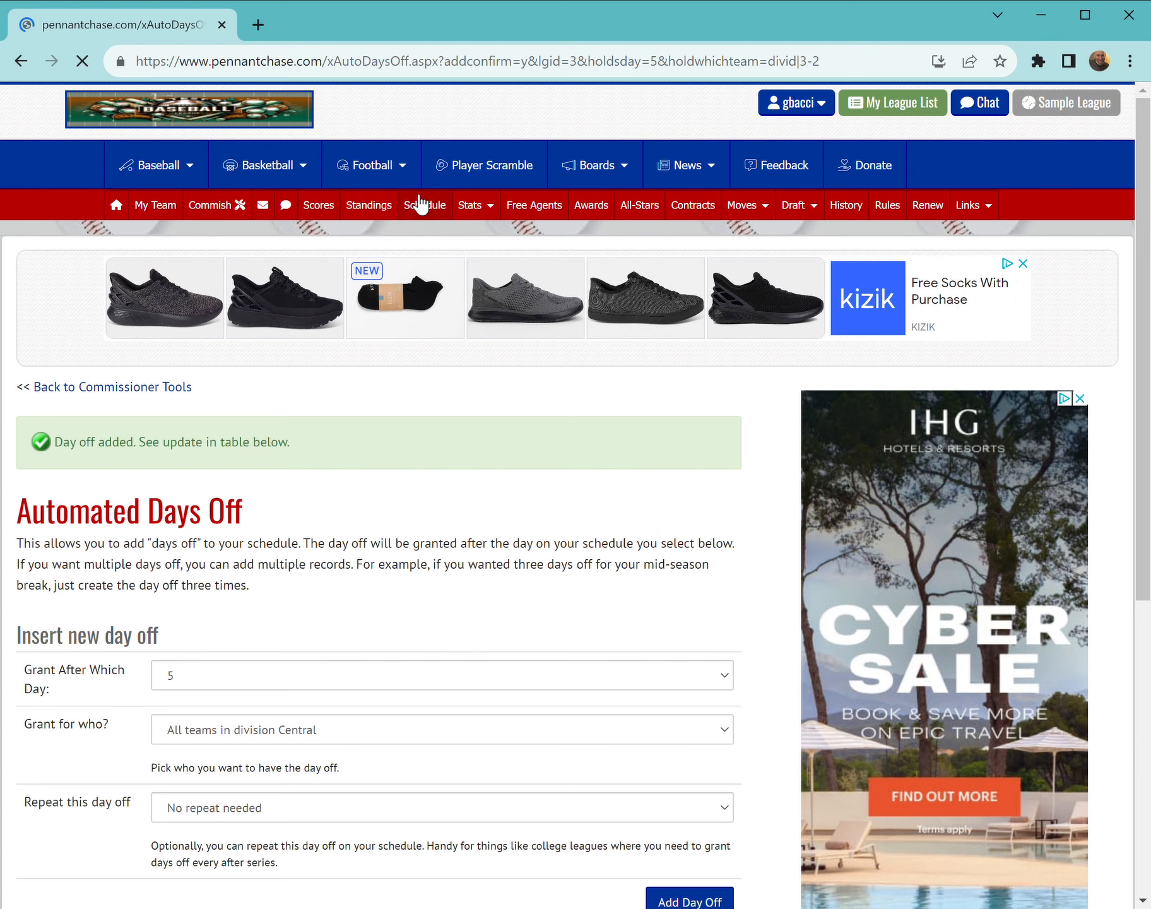
pyautogui.click(430, 211)
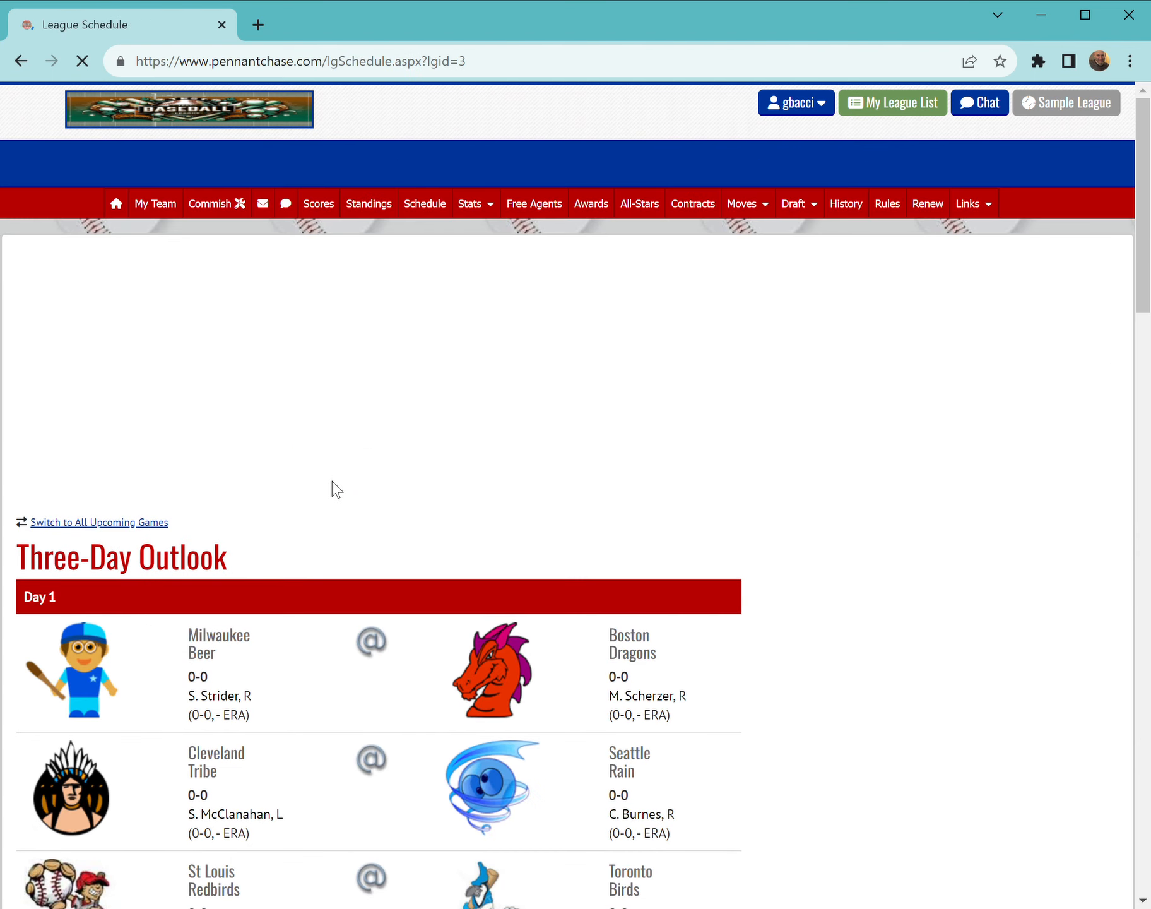
pyautogui.scroll(-10, 357, 543)
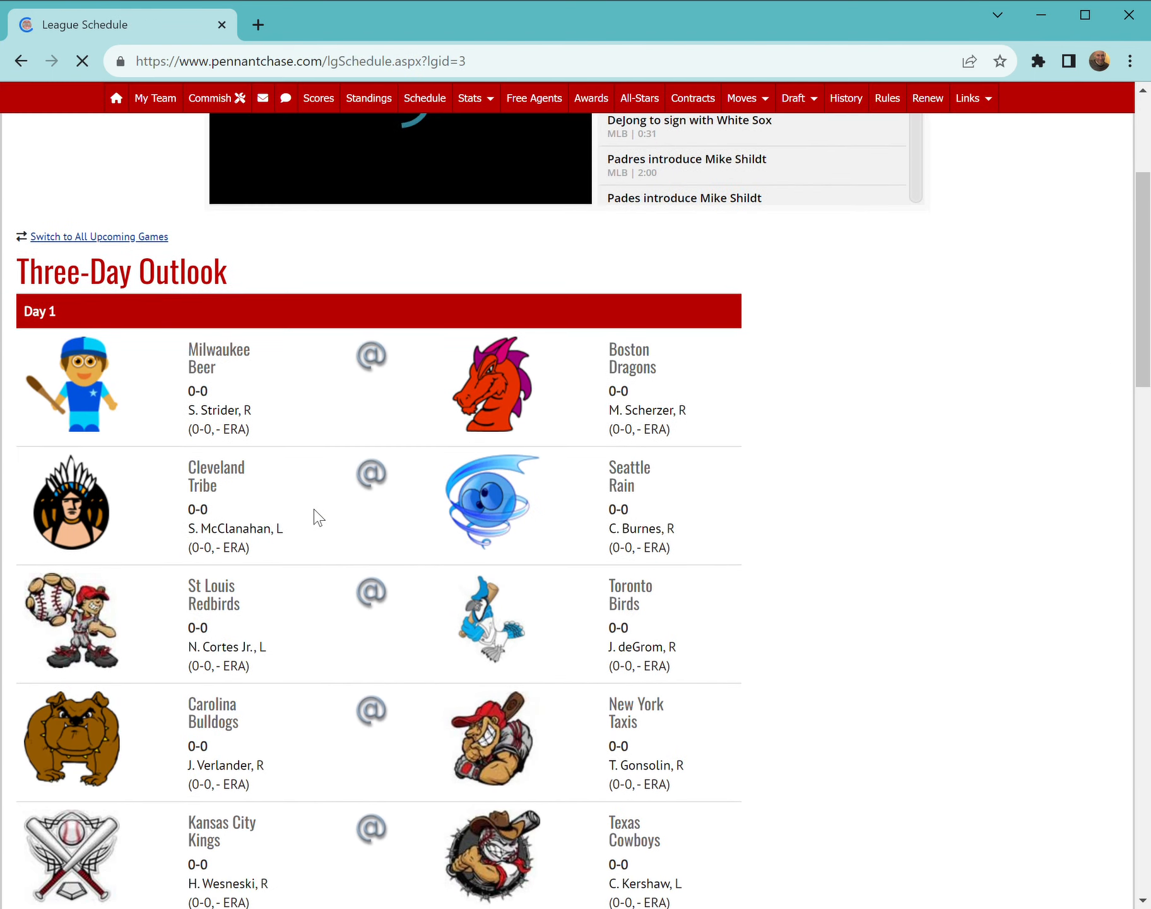
pyautogui.scroll(4, 312, 508)
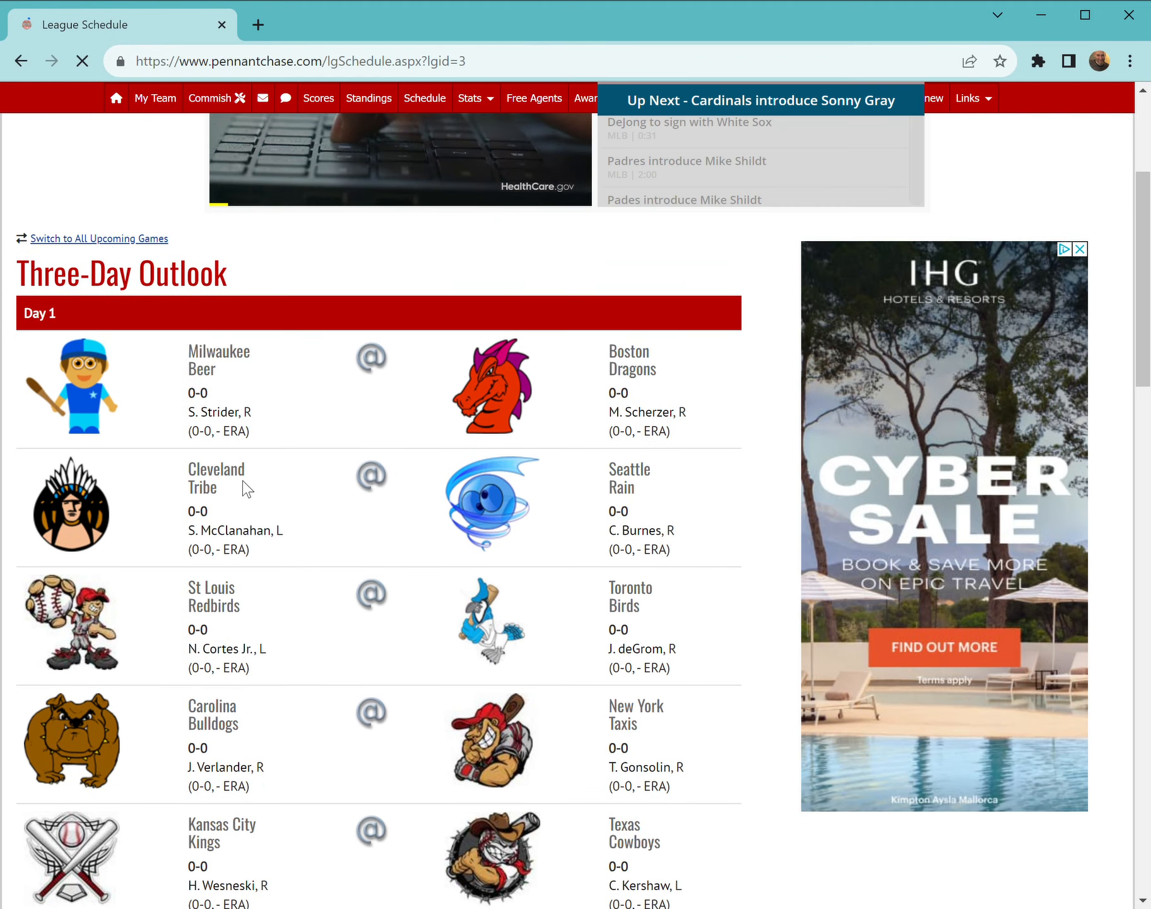
pyautogui.scroll(-5, 252, 489)
pyautogui.scroll(-1, 259, 542)
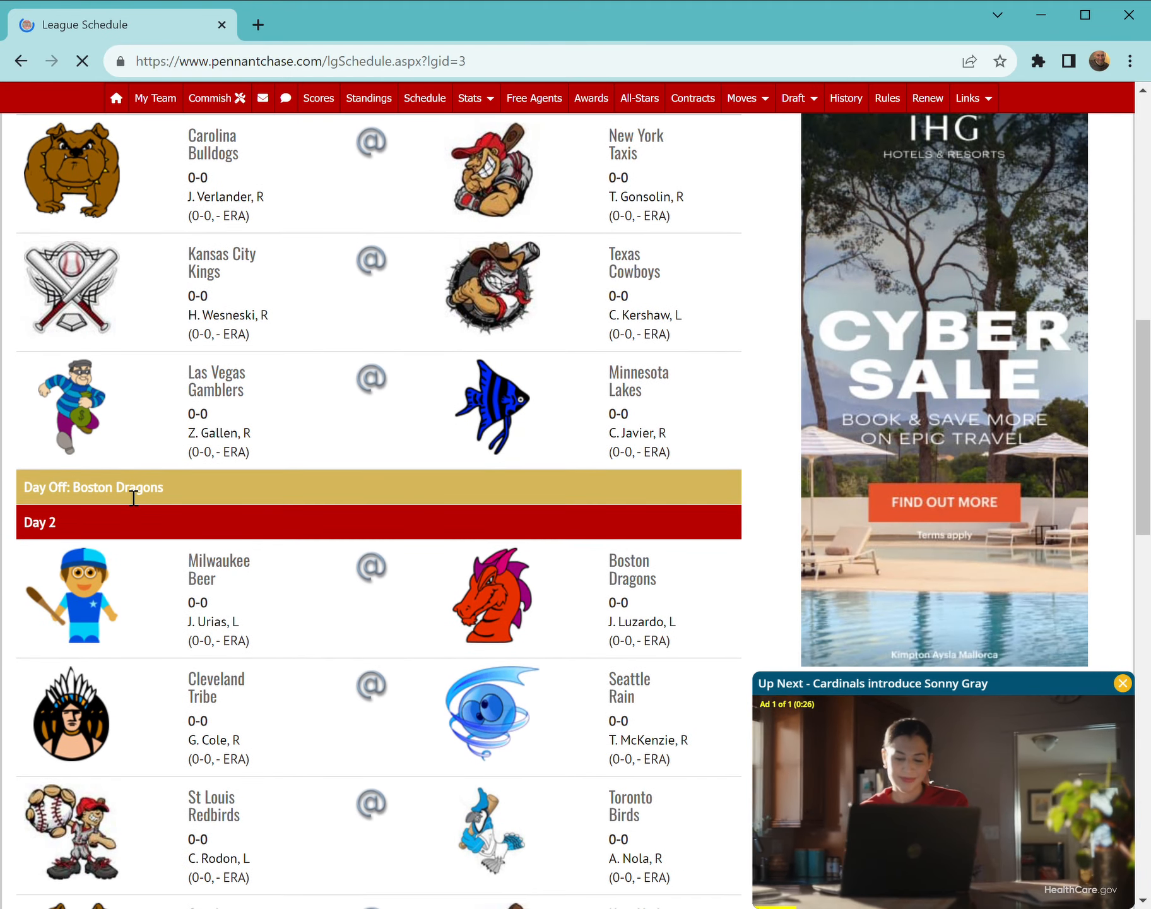
pyautogui.click(1122, 683)
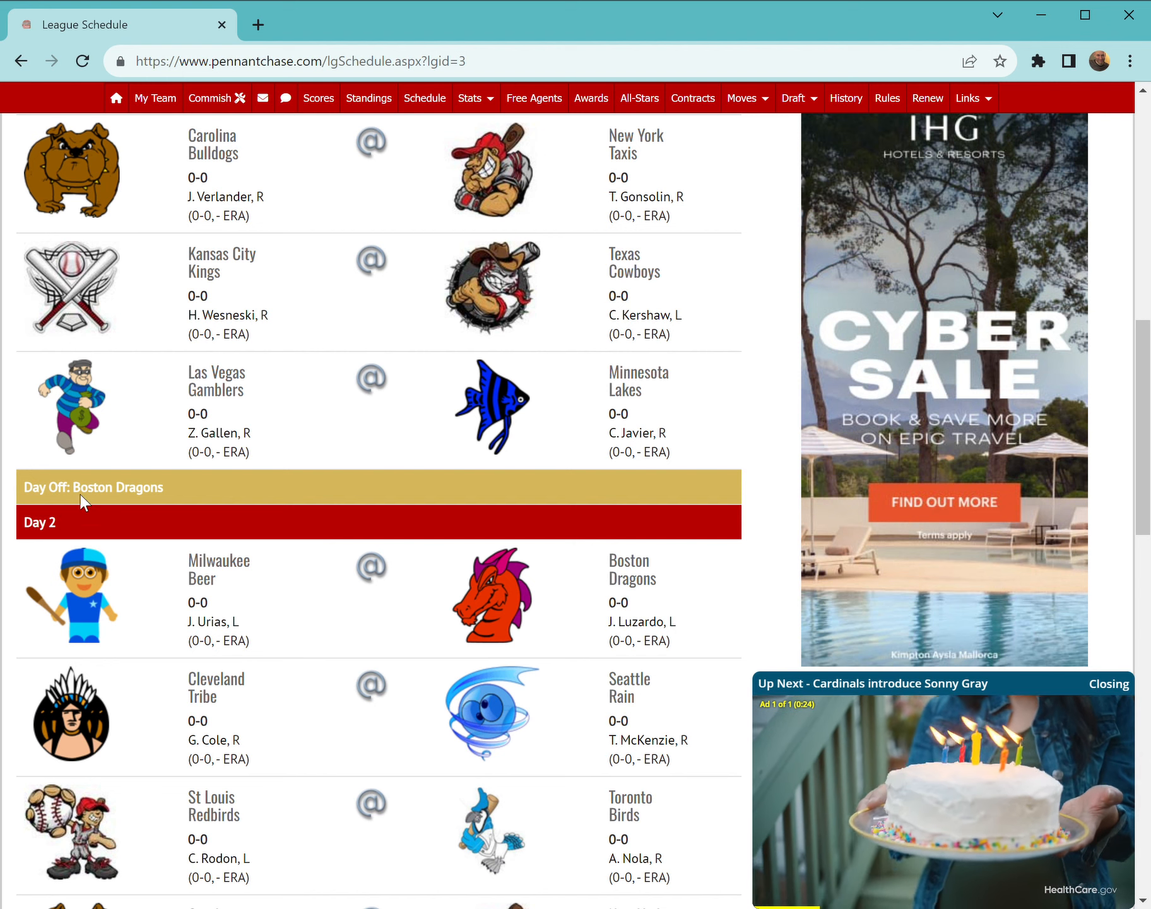
pyautogui.scroll(-1, 167, 501)
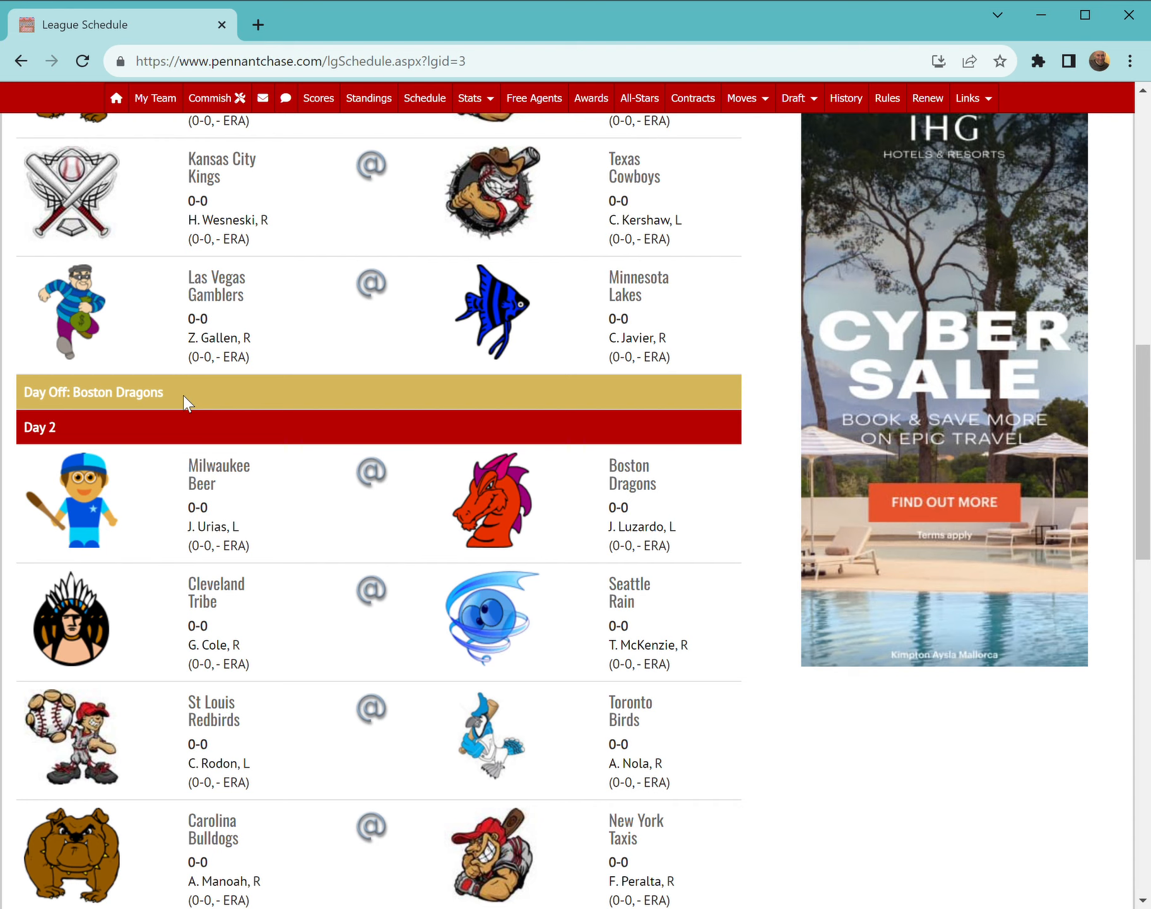
pyautogui.scroll(-2, 231, 449)
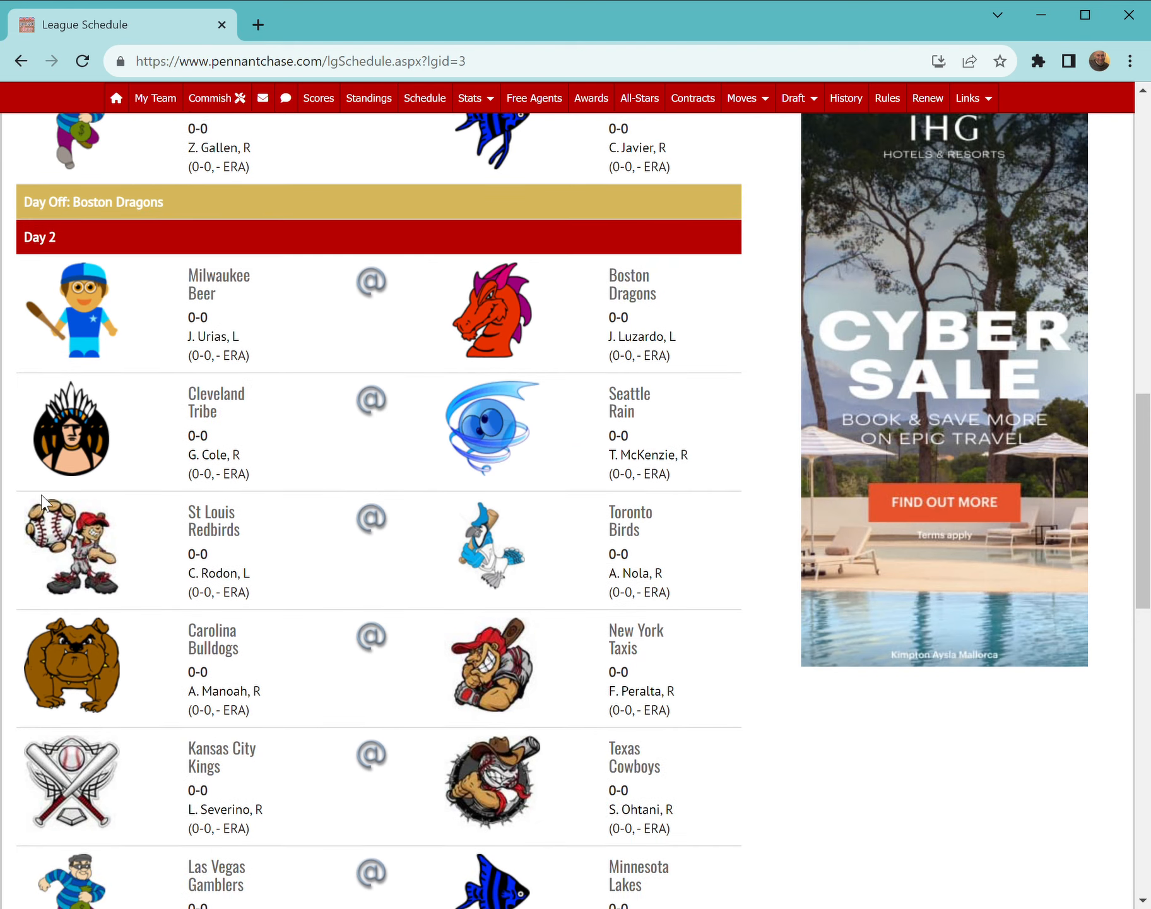
pyautogui.scroll(-9, 129, 526)
pyautogui.scroll(4, 298, 679)
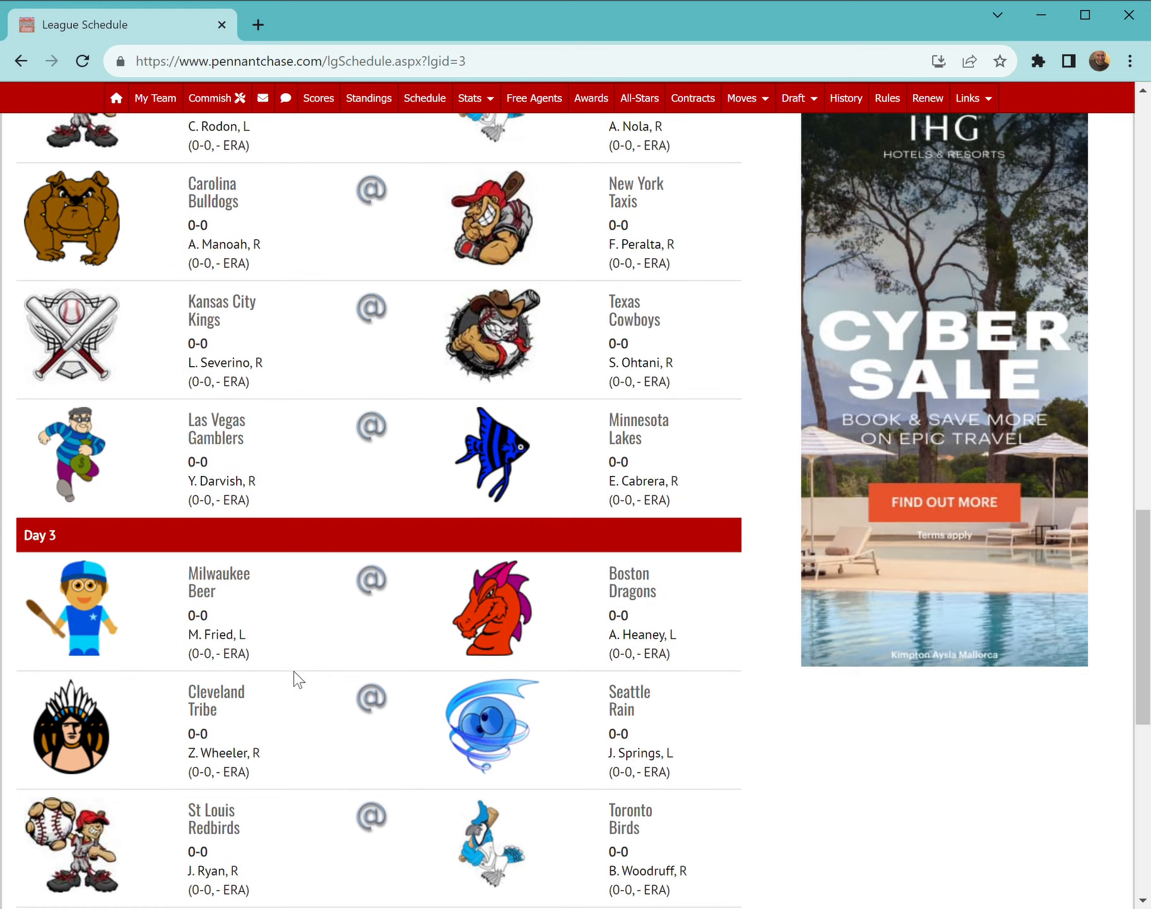
pyautogui.scroll(10, 260, 626)
pyautogui.scroll(-5, 257, 625)
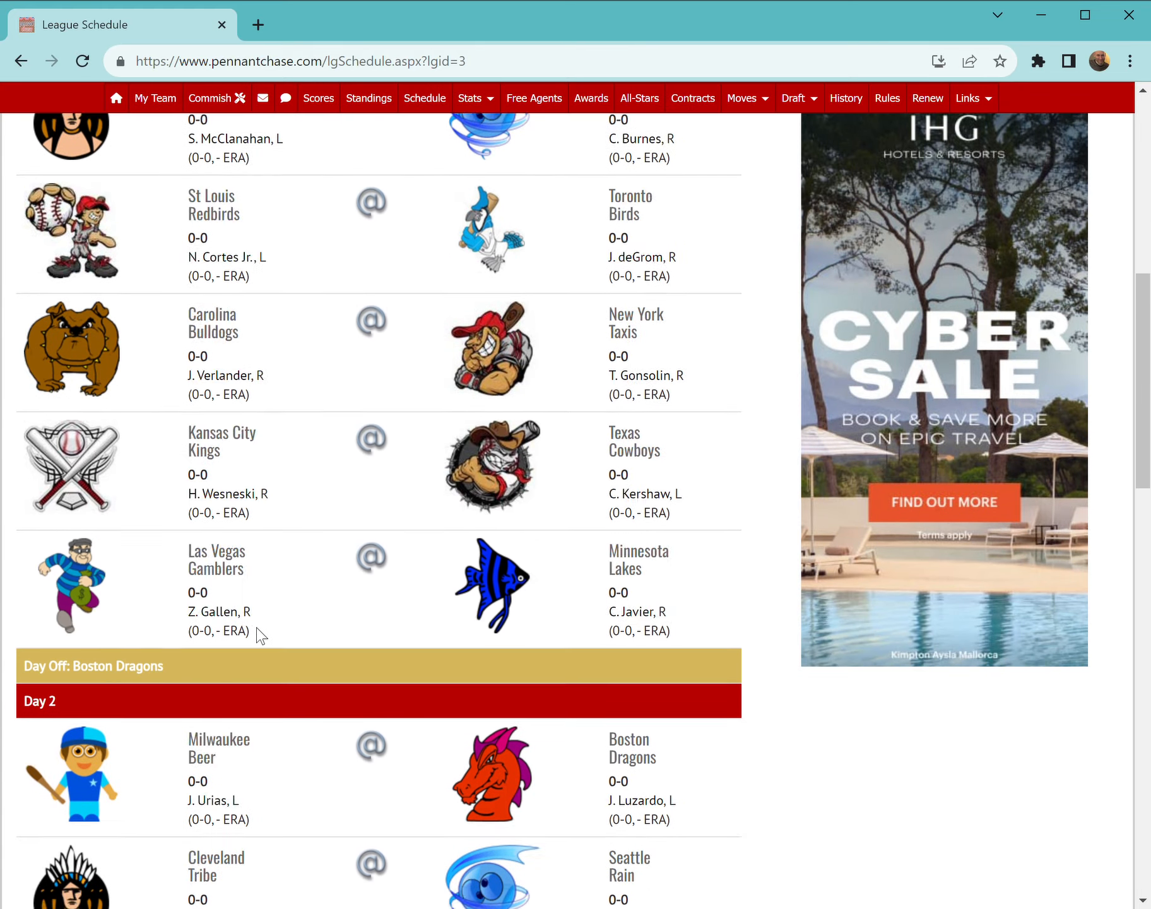
pyautogui.scroll(-11, 256, 631)
pyautogui.scroll(16, 256, 628)
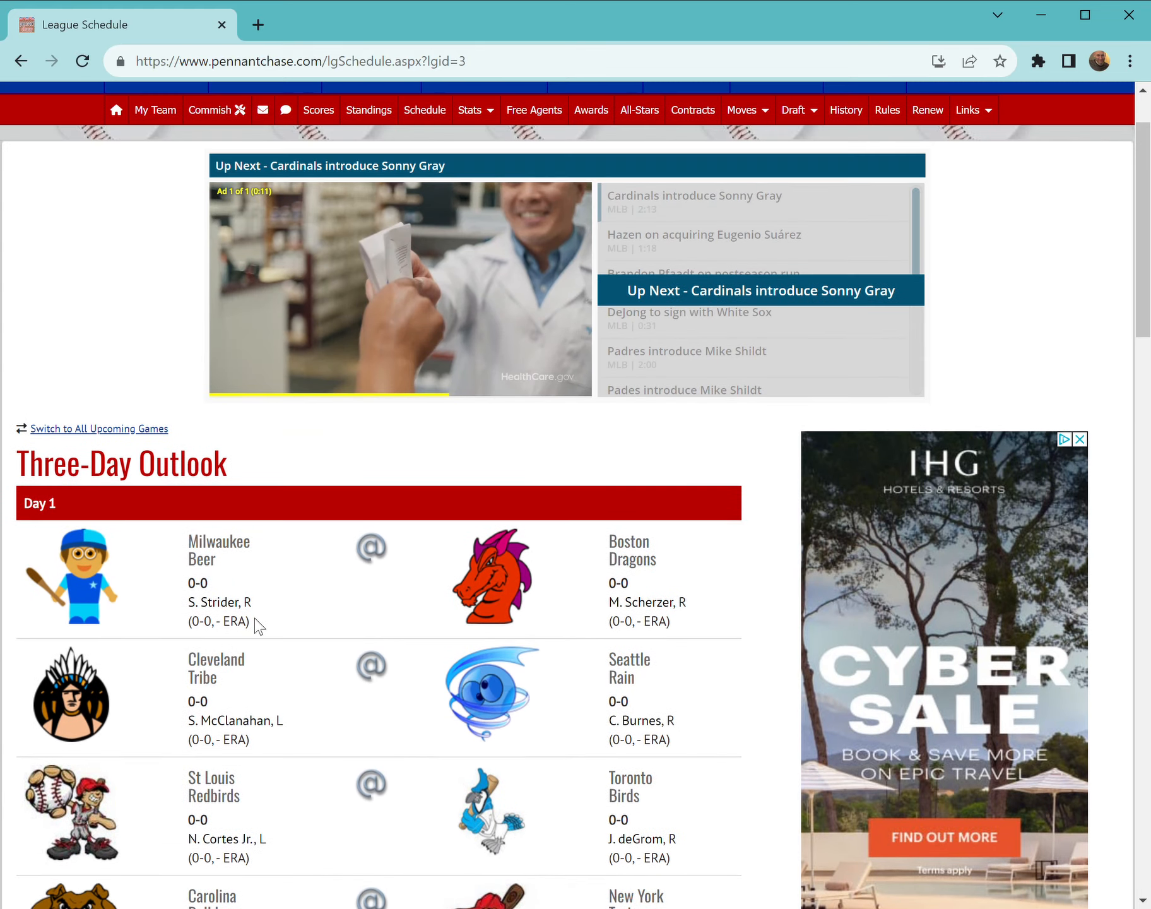
pyautogui.scroll(2, 256, 624)
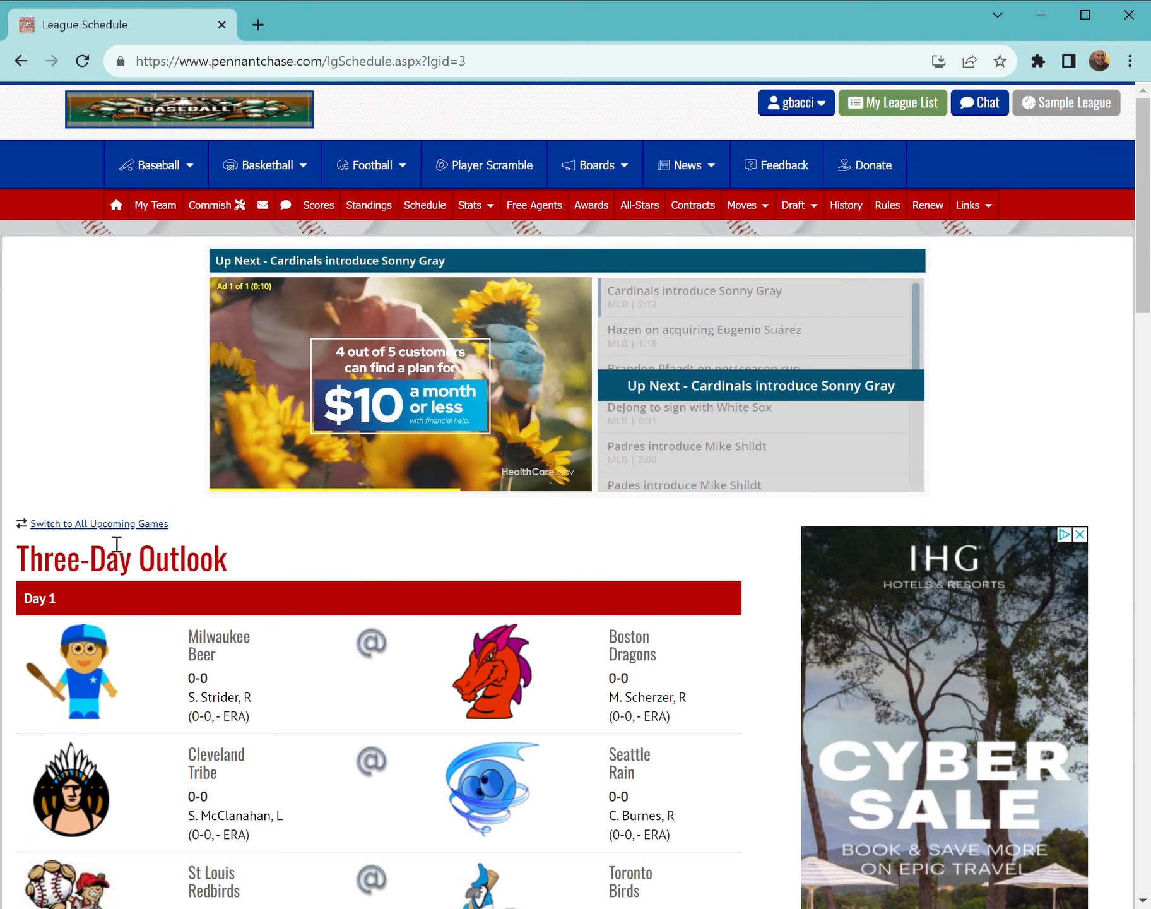
# - Examine the days off in the list of all upcoming games, for all teams and for the Boston Dragons only
pyautogui.click(101, 524)
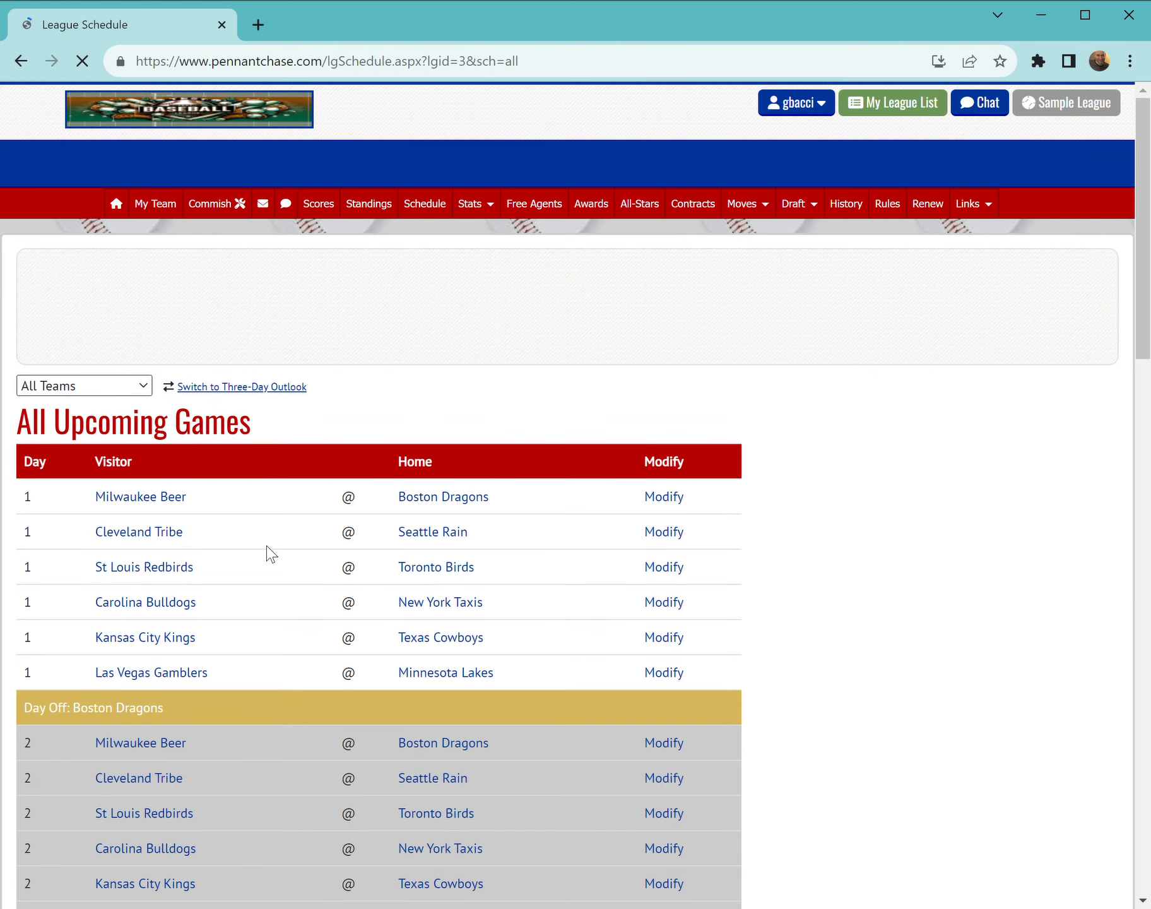
pyautogui.scroll(-3, 268, 543)
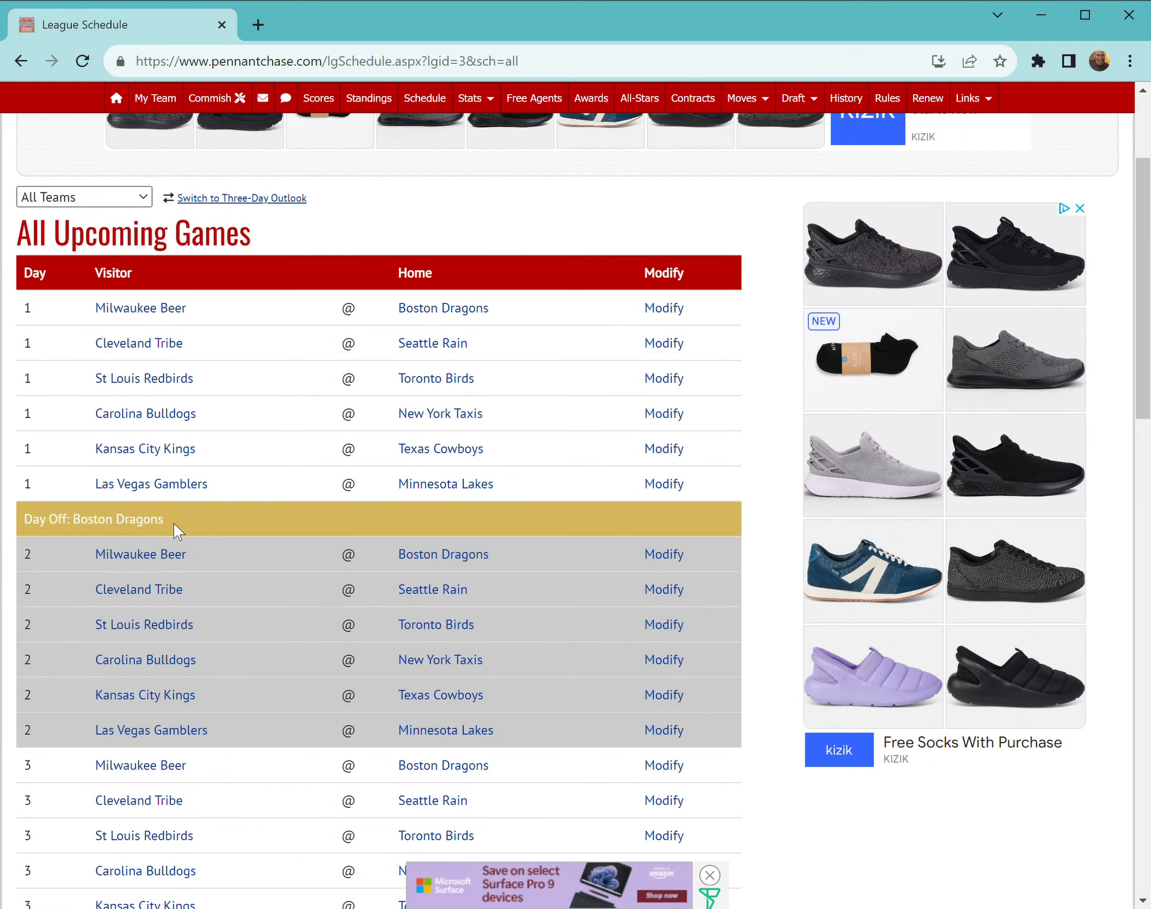
pyautogui.scroll(-10, 174, 523)
pyautogui.scroll(-3, 175, 530)
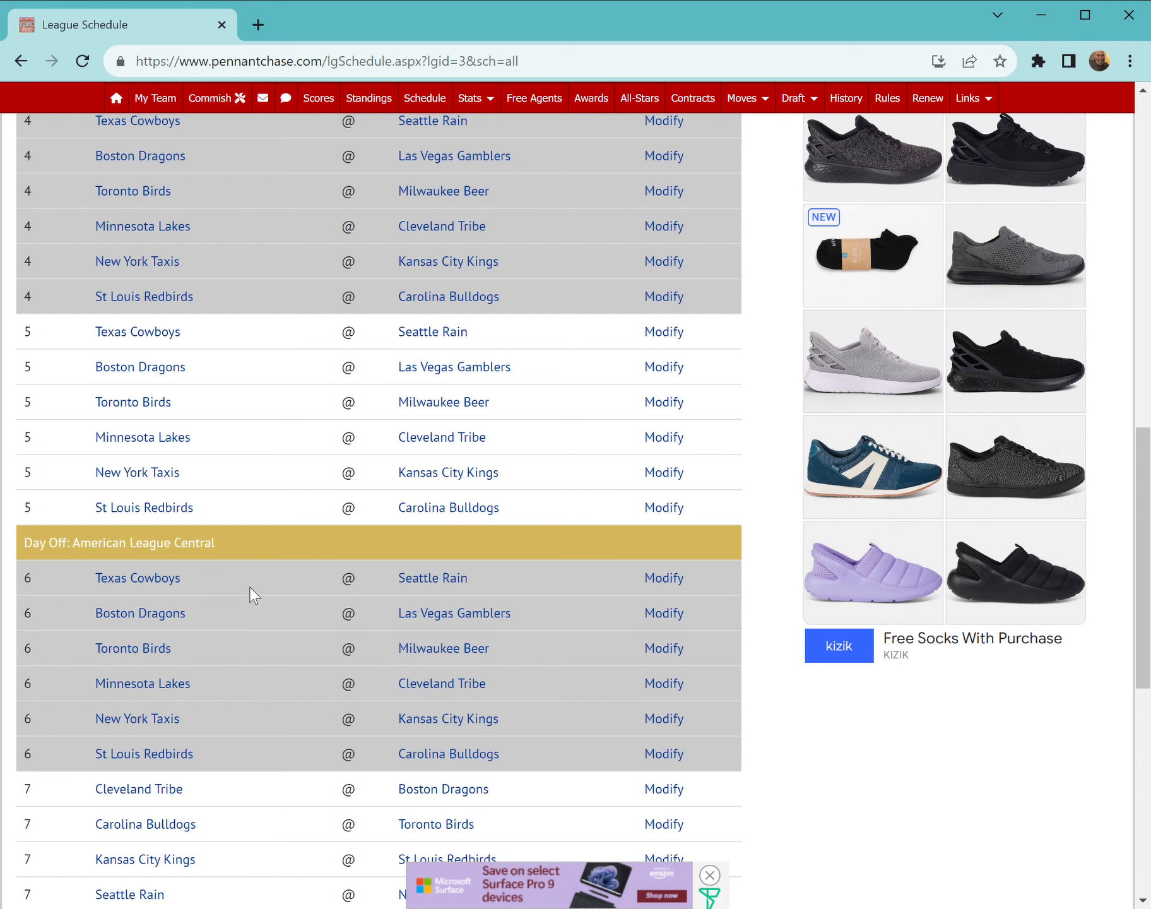
pyautogui.scroll(-3, 256, 605)
pyautogui.scroll(3, 243, 656)
pyautogui.scroll(3, 237, 650)
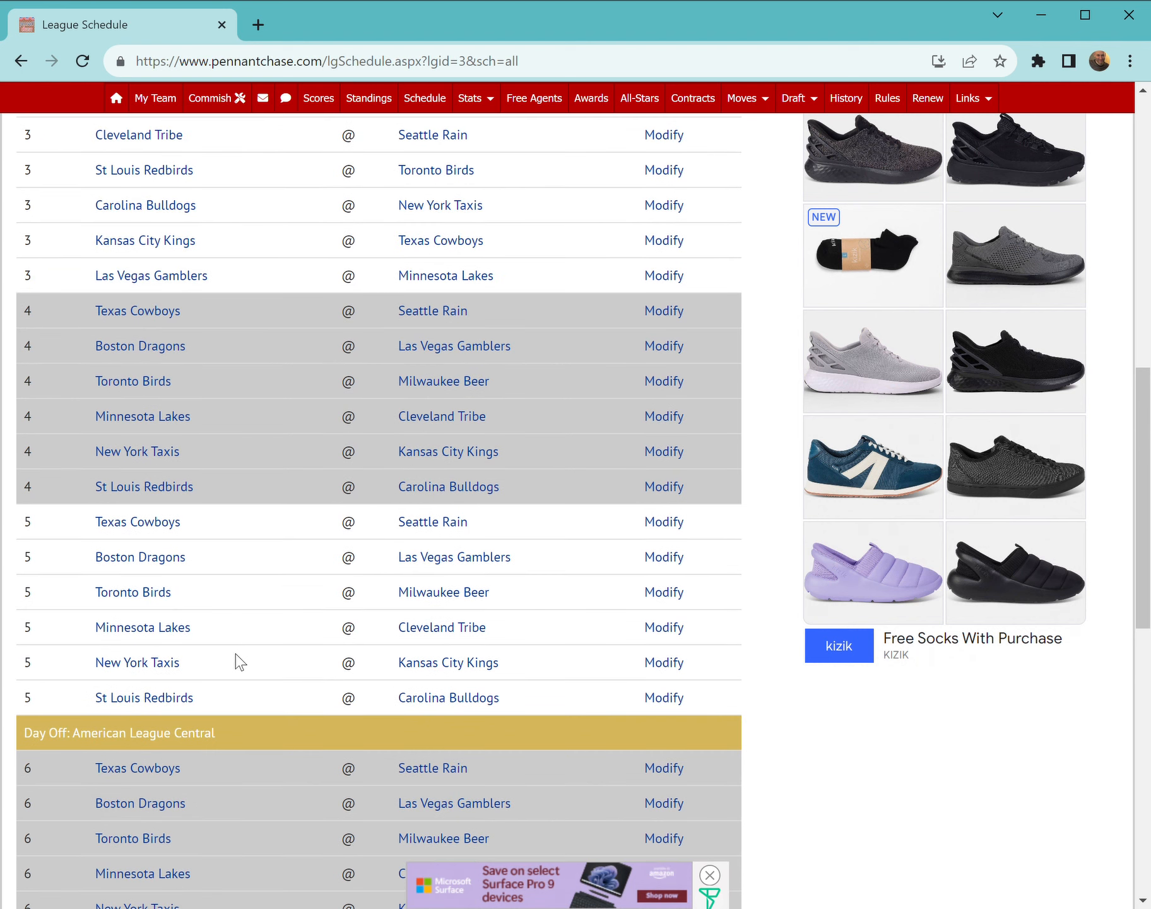
pyautogui.scroll(13, 233, 650)
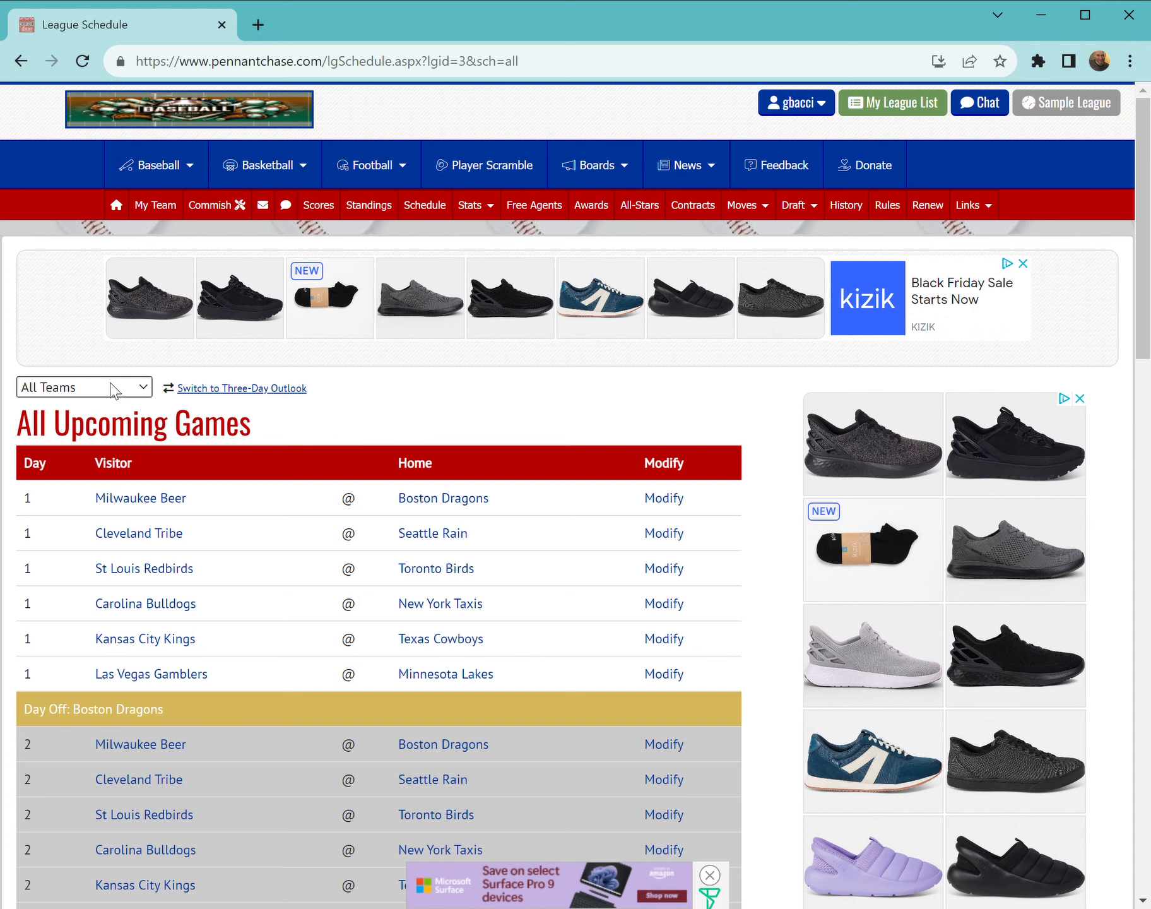
pyautogui.click(108, 445)
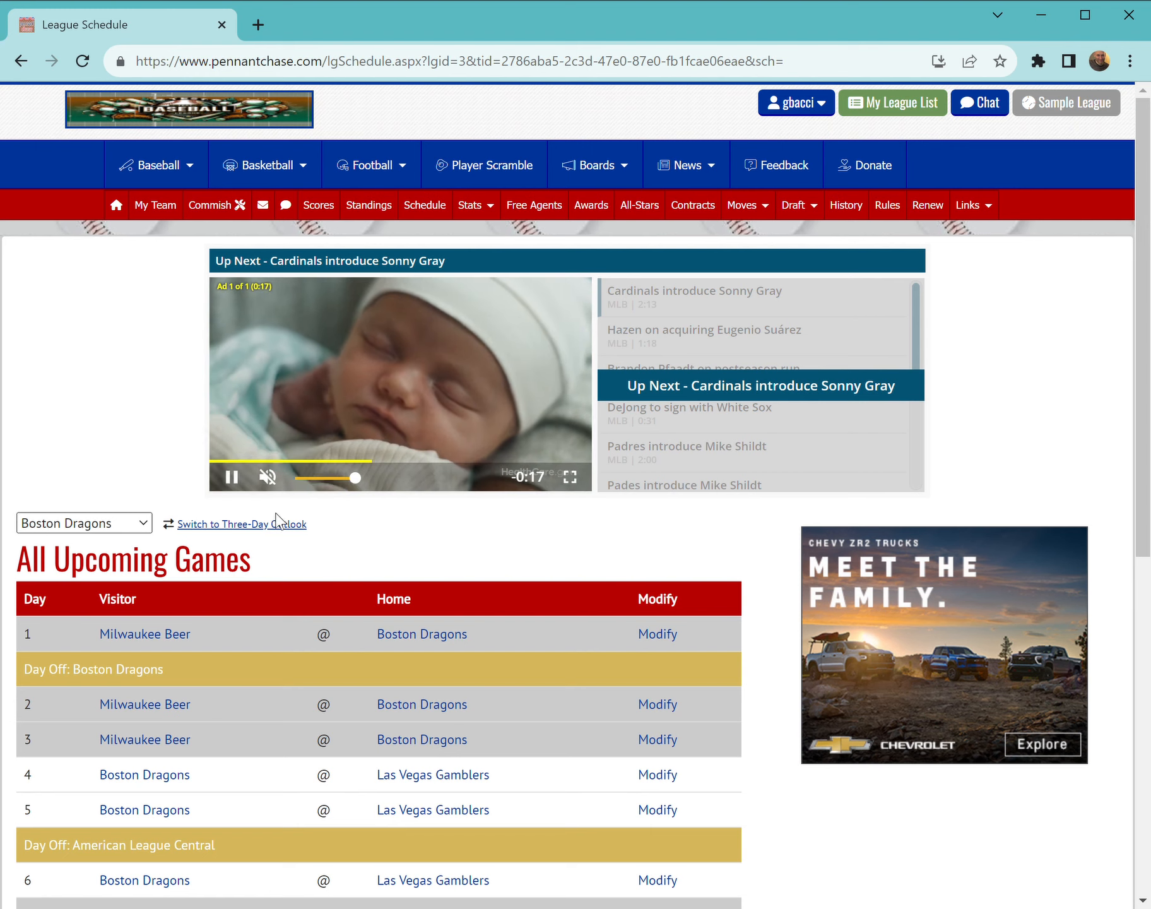
# - Return the schedule to the three-day outlook and check the day off between day 1 and day 2
pyautogui.click(288, 525)
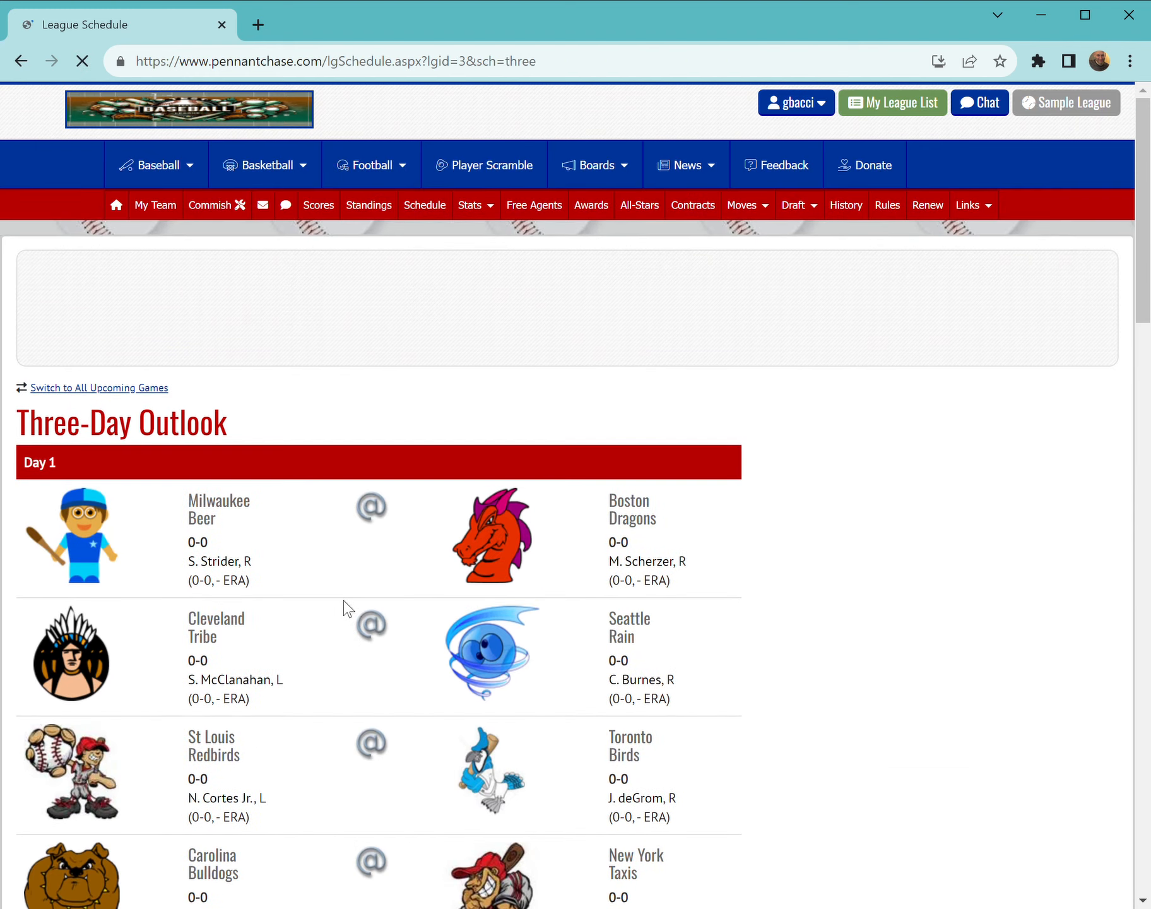
pyautogui.scroll(-4, 303, 596)
pyautogui.scroll(-15, 301, 596)
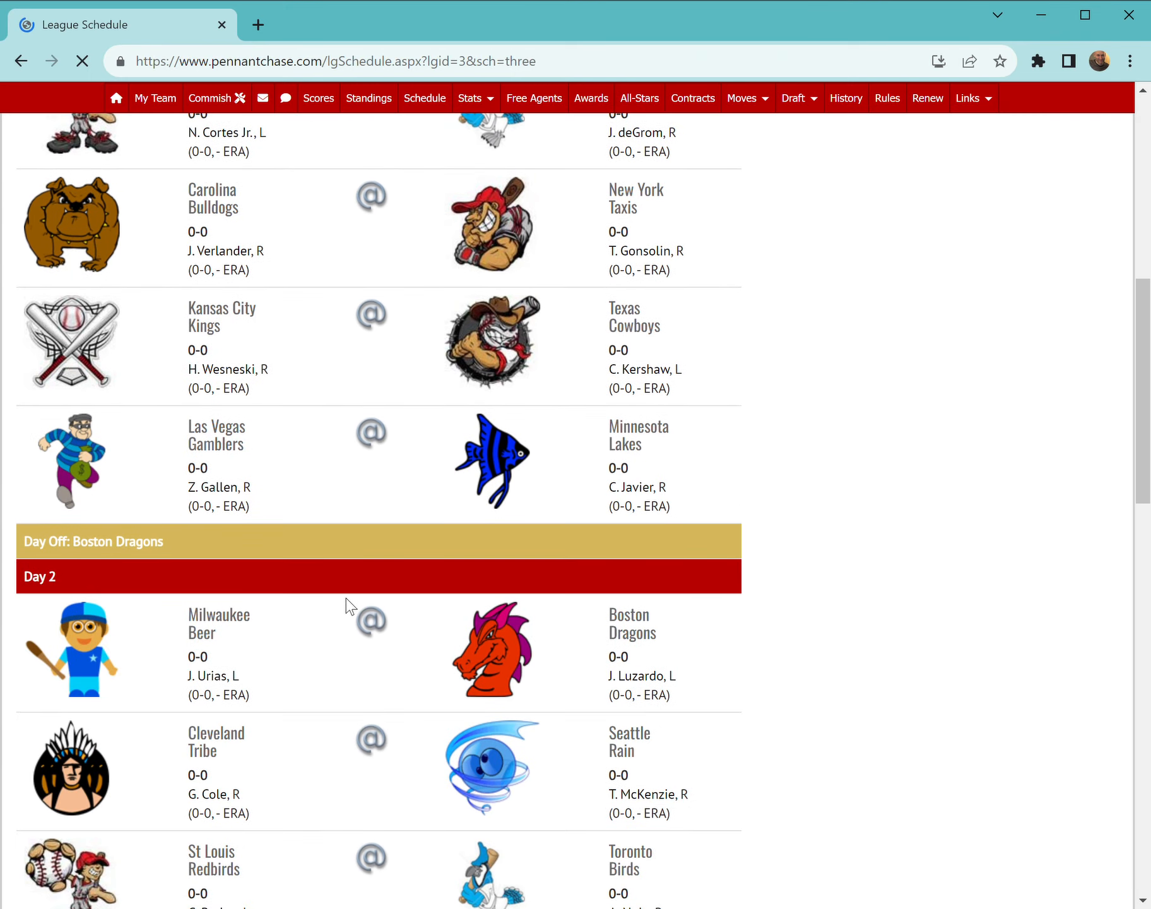
pyautogui.scroll(-2, 387, 618)
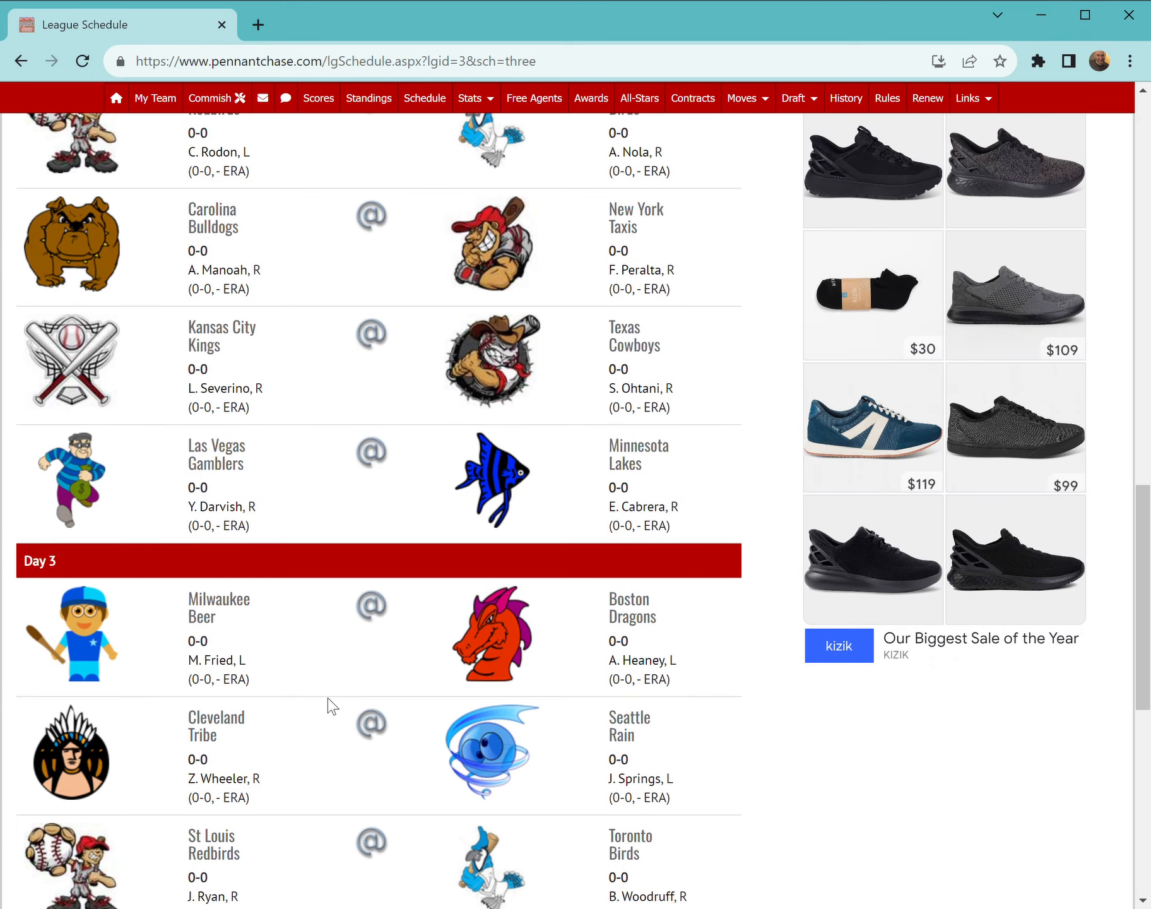
pyautogui.scroll(6, 328, 691)
pyautogui.scroll(4, 328, 694)
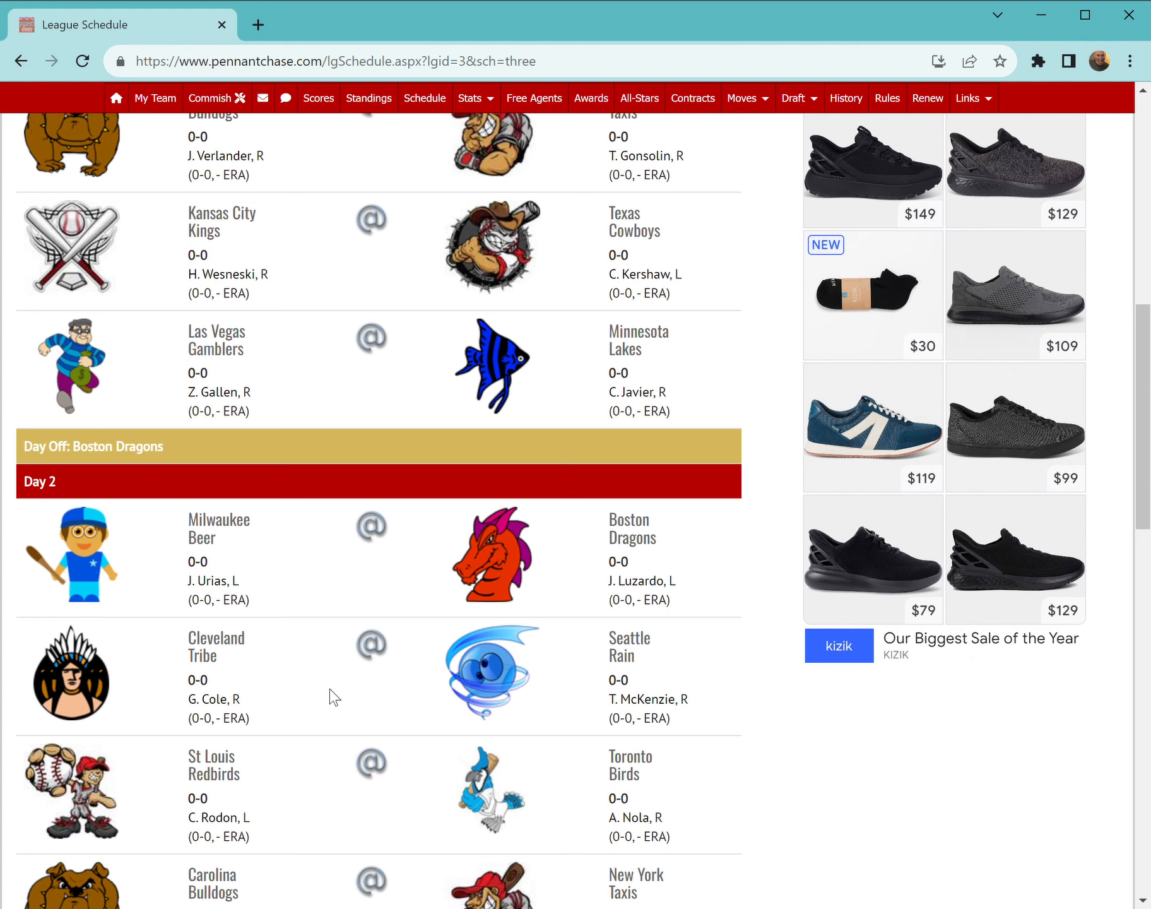
pyautogui.scroll(1, 332, 696)
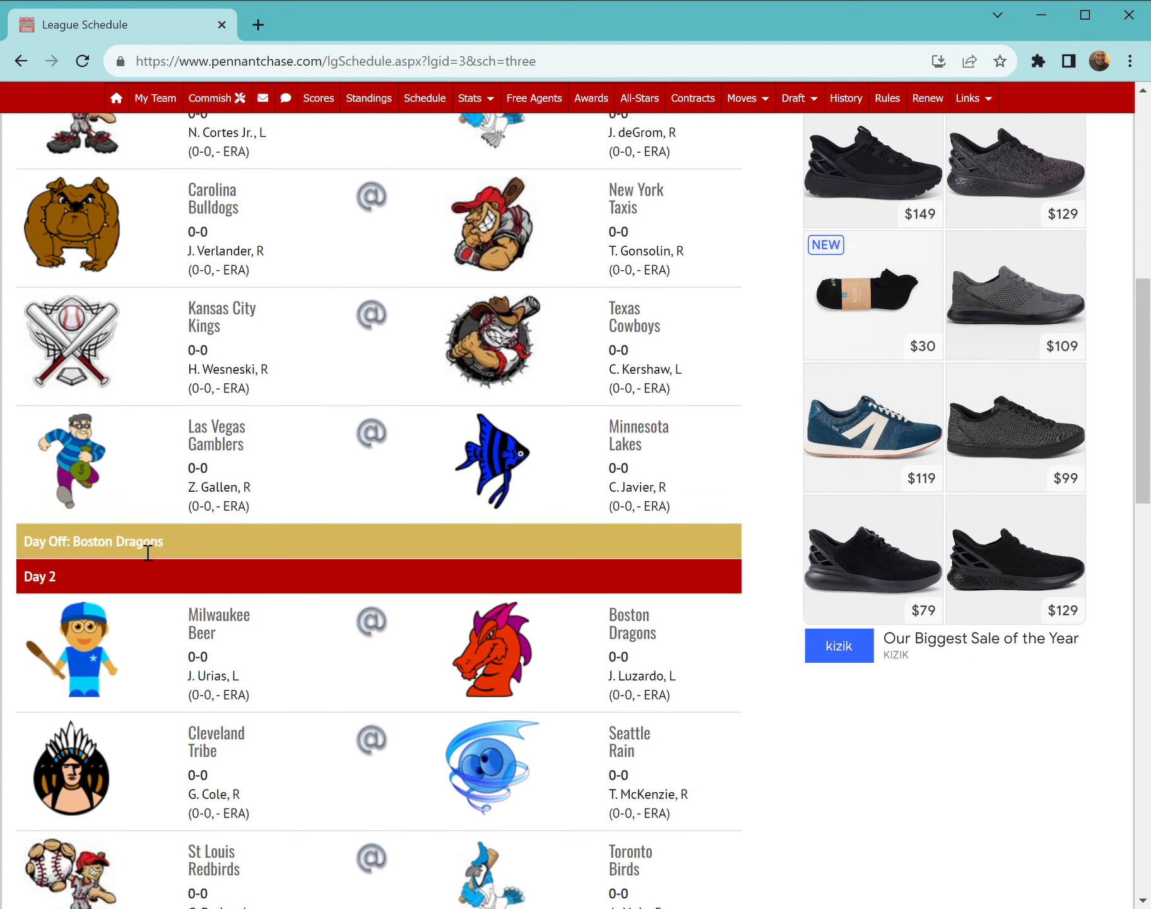
pyautogui.scroll(-3, 334, 673)
# - Open the automatic days off tool and add two more non-repeating days off after day 1 for the Boston Dragons
pyautogui.press('F5')
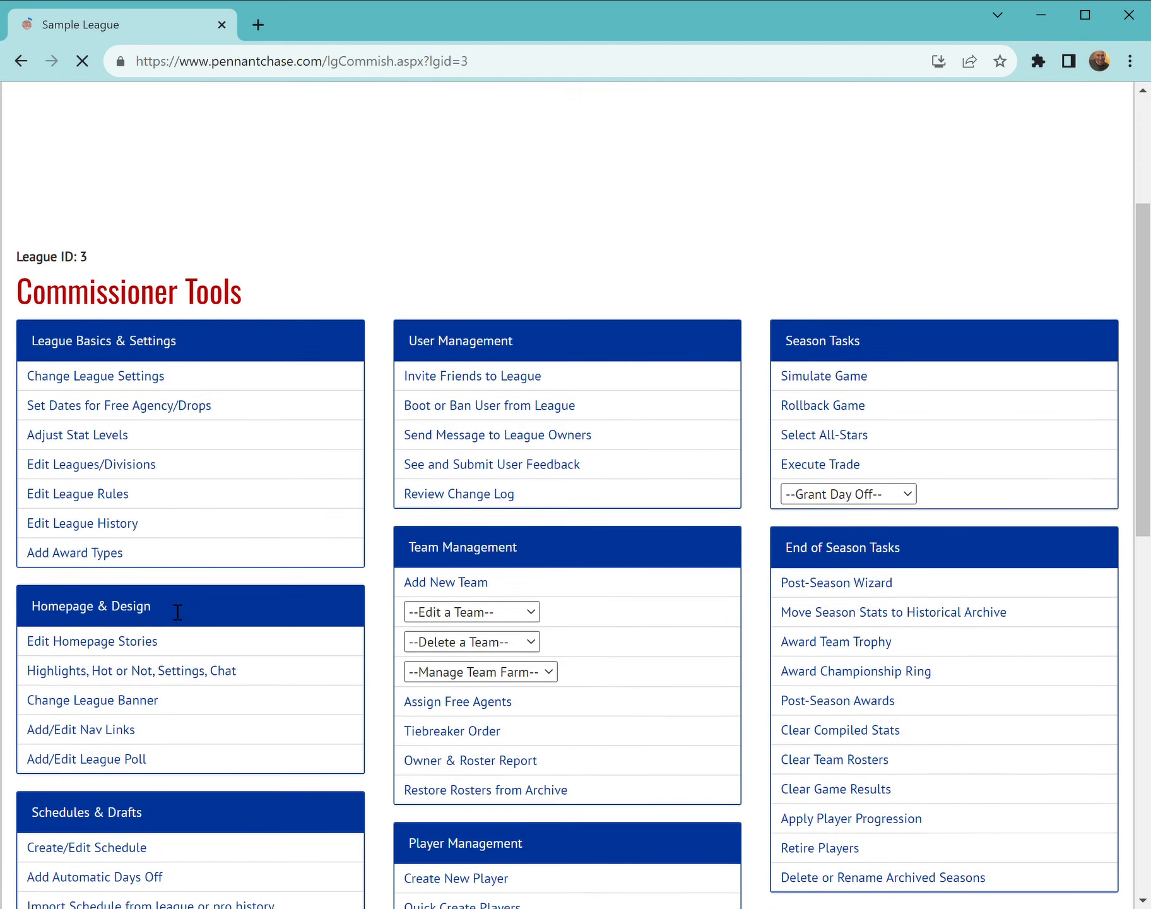
pyautogui.scroll(-5, 173, 599)
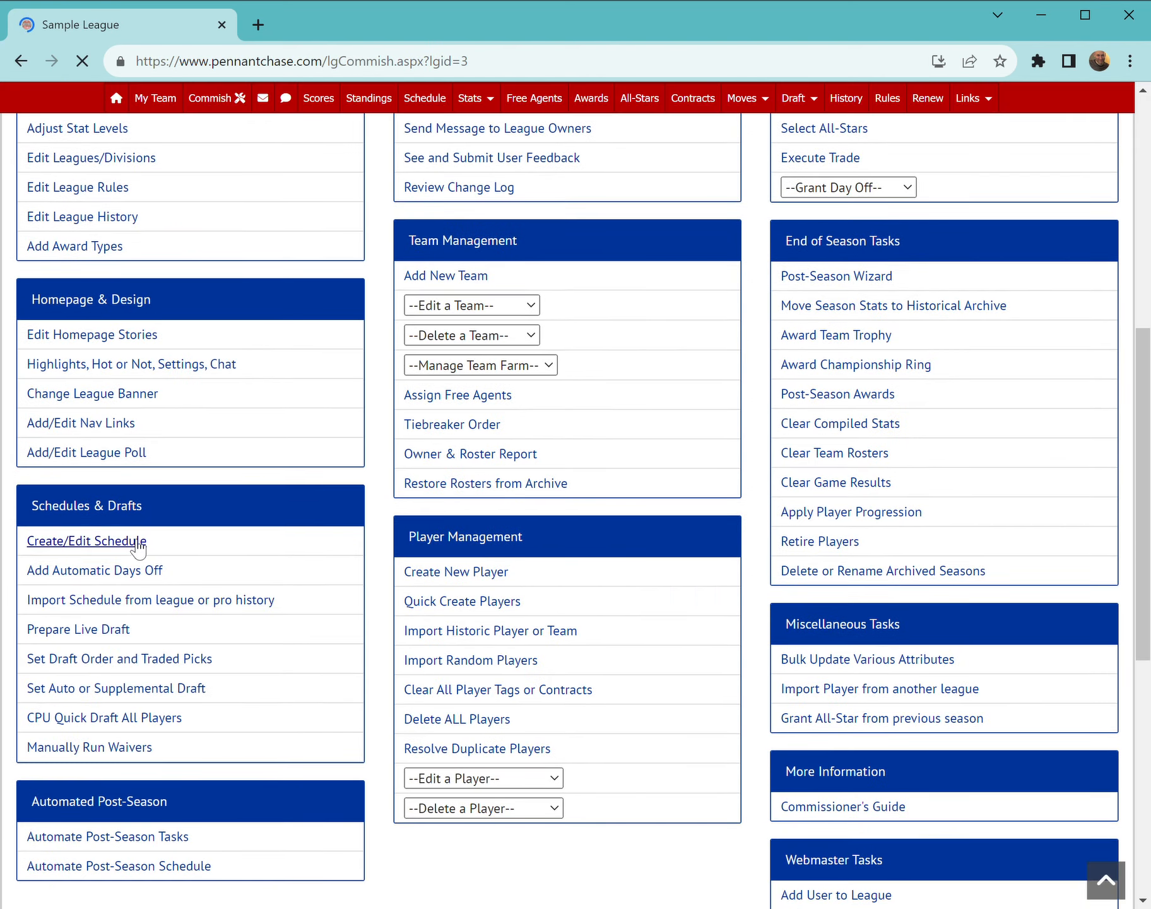
pyautogui.click(134, 570)
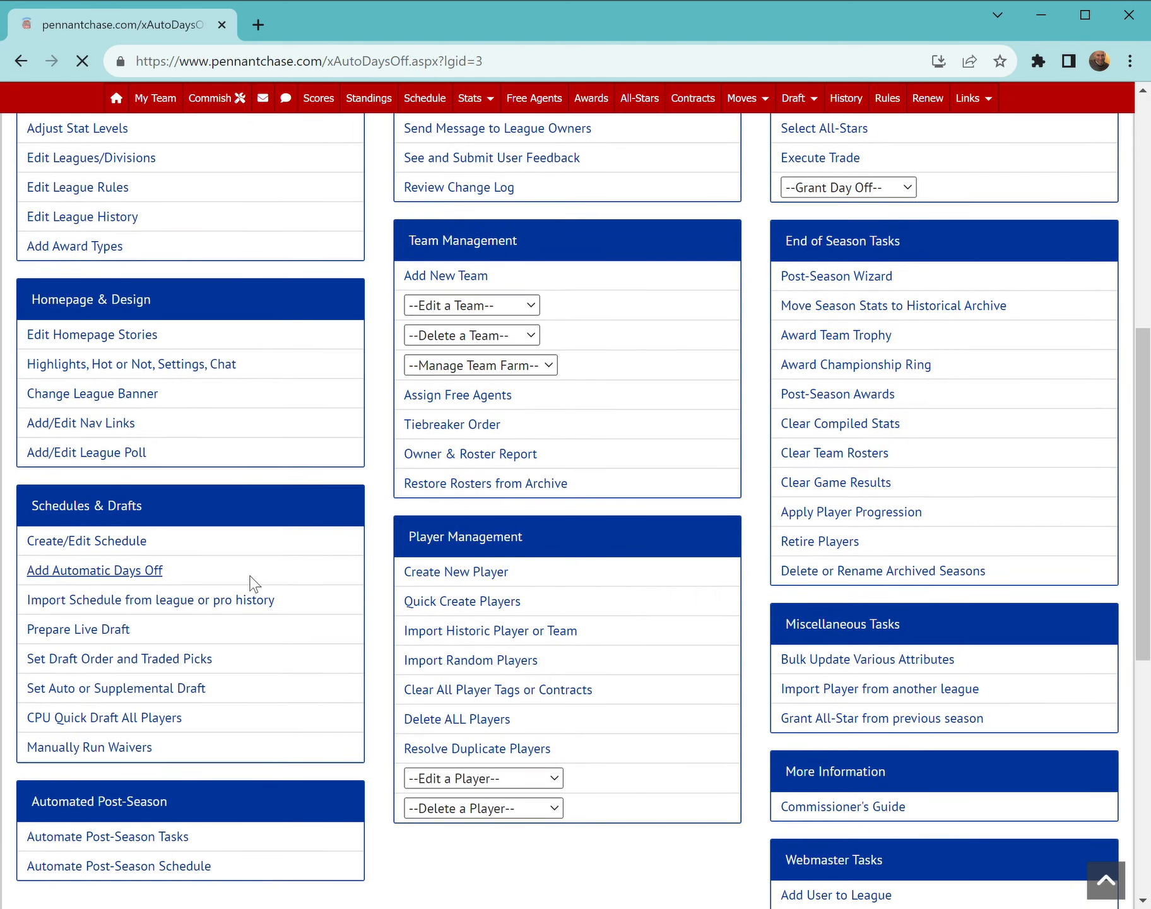
pyautogui.scroll(-3, 240, 518)
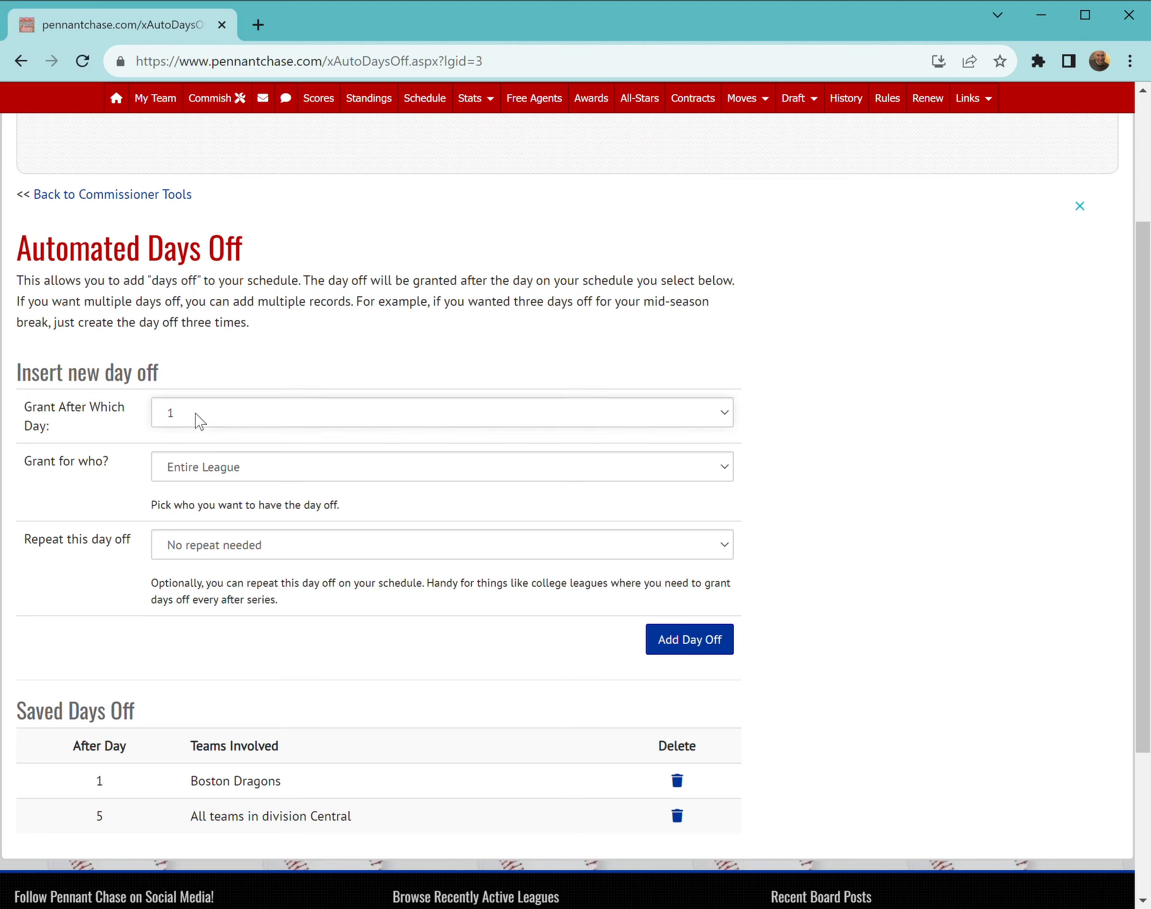
pyautogui.click(220, 545)
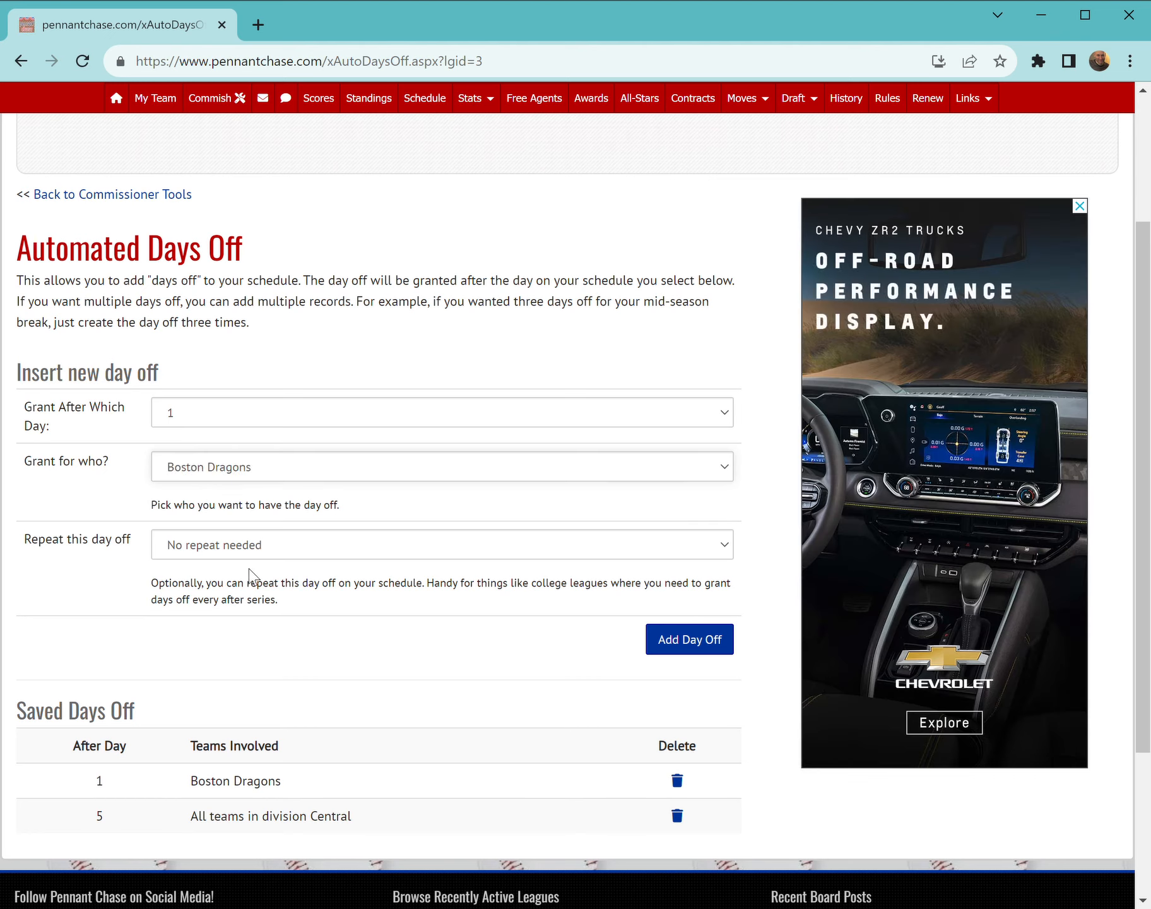
pyautogui.click(663, 650)
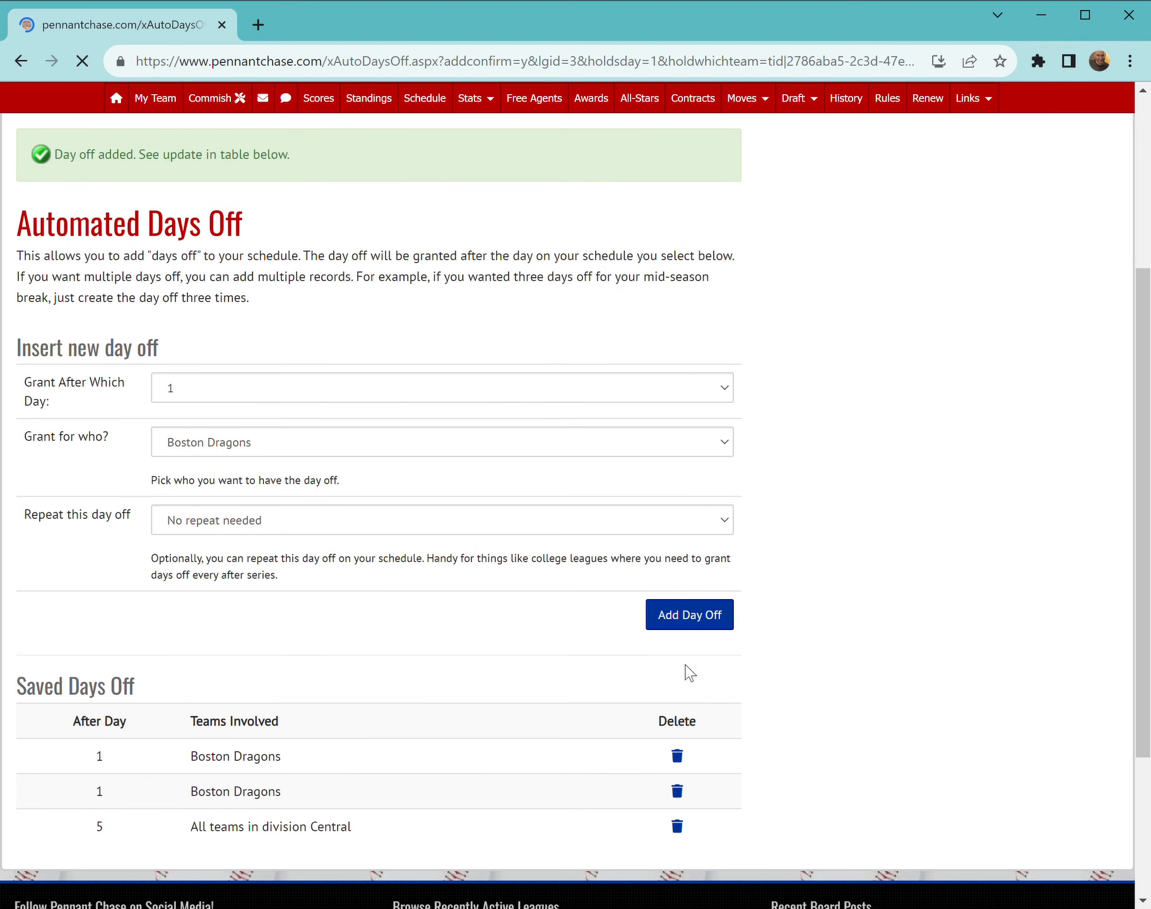
pyautogui.click(671, 619)
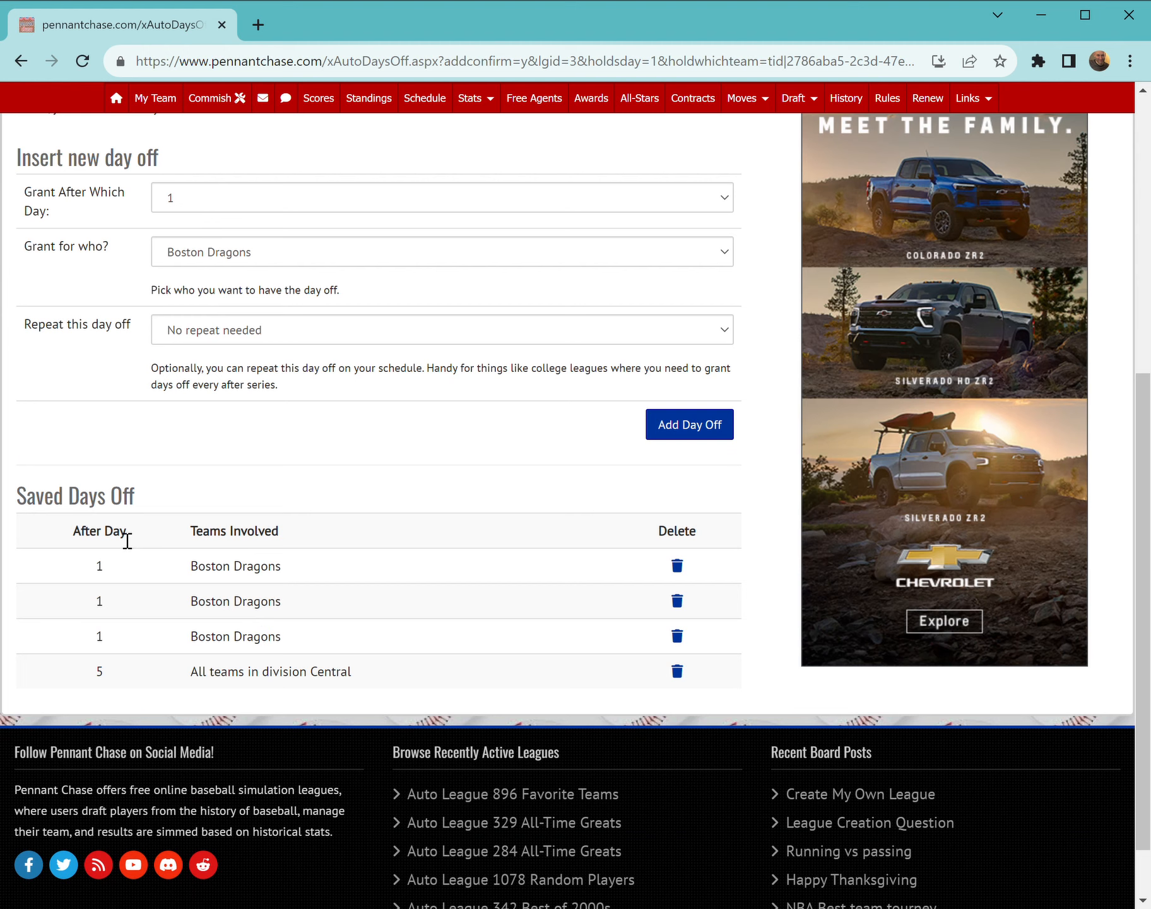
# - Open the league schedule and check the Boston Dragons' days off between day 1 and day 2 in the three-day outlook
pyautogui.scroll(6, 226, 496)
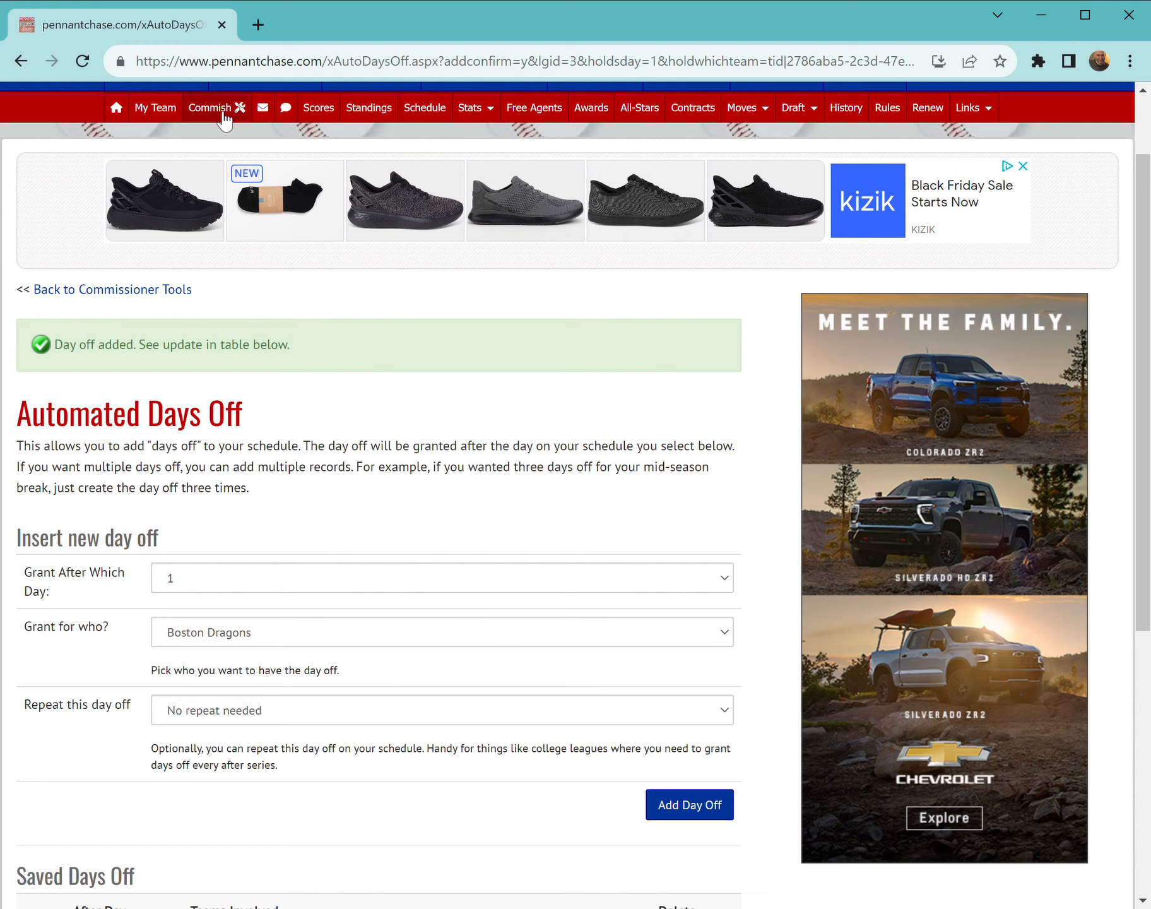
pyautogui.scroll(1, 437, 215)
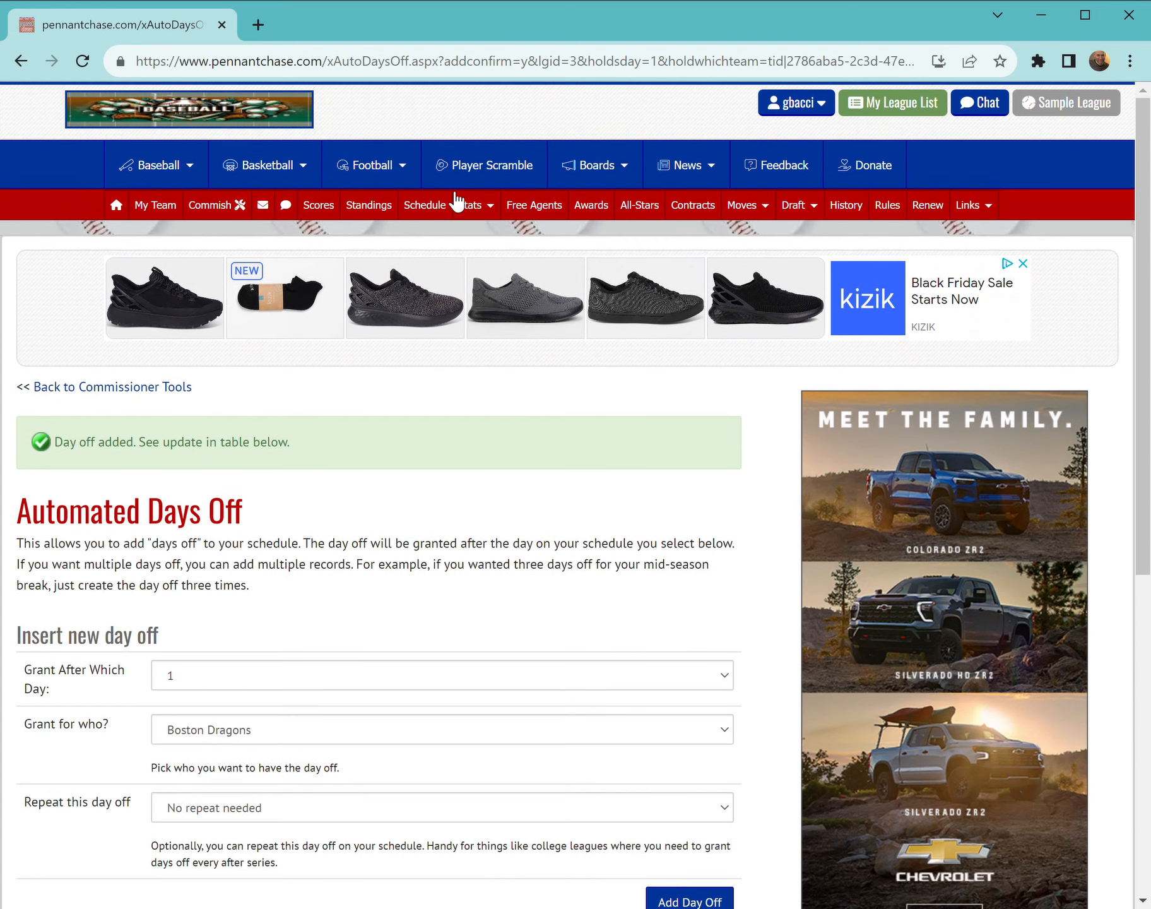
pyautogui.click(434, 207)
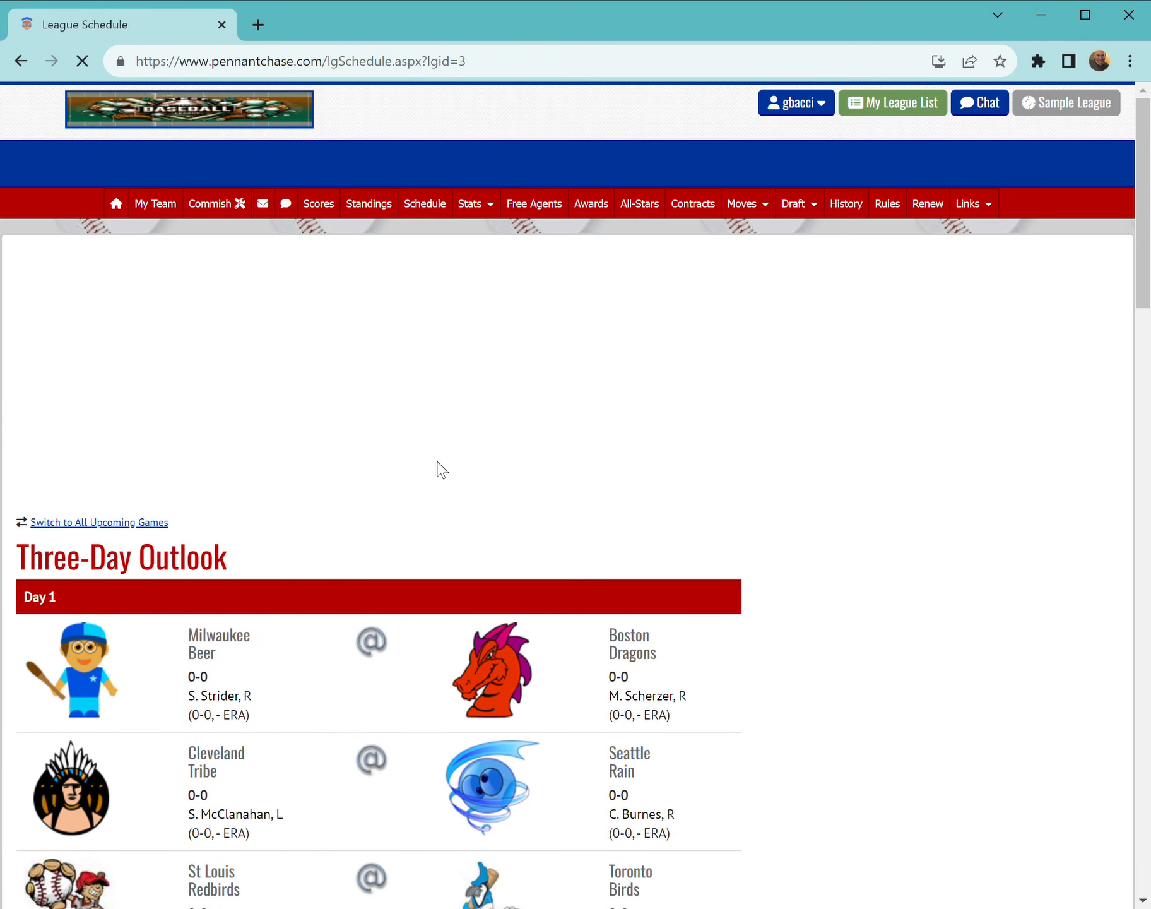
pyautogui.scroll(-1, 343, 534)
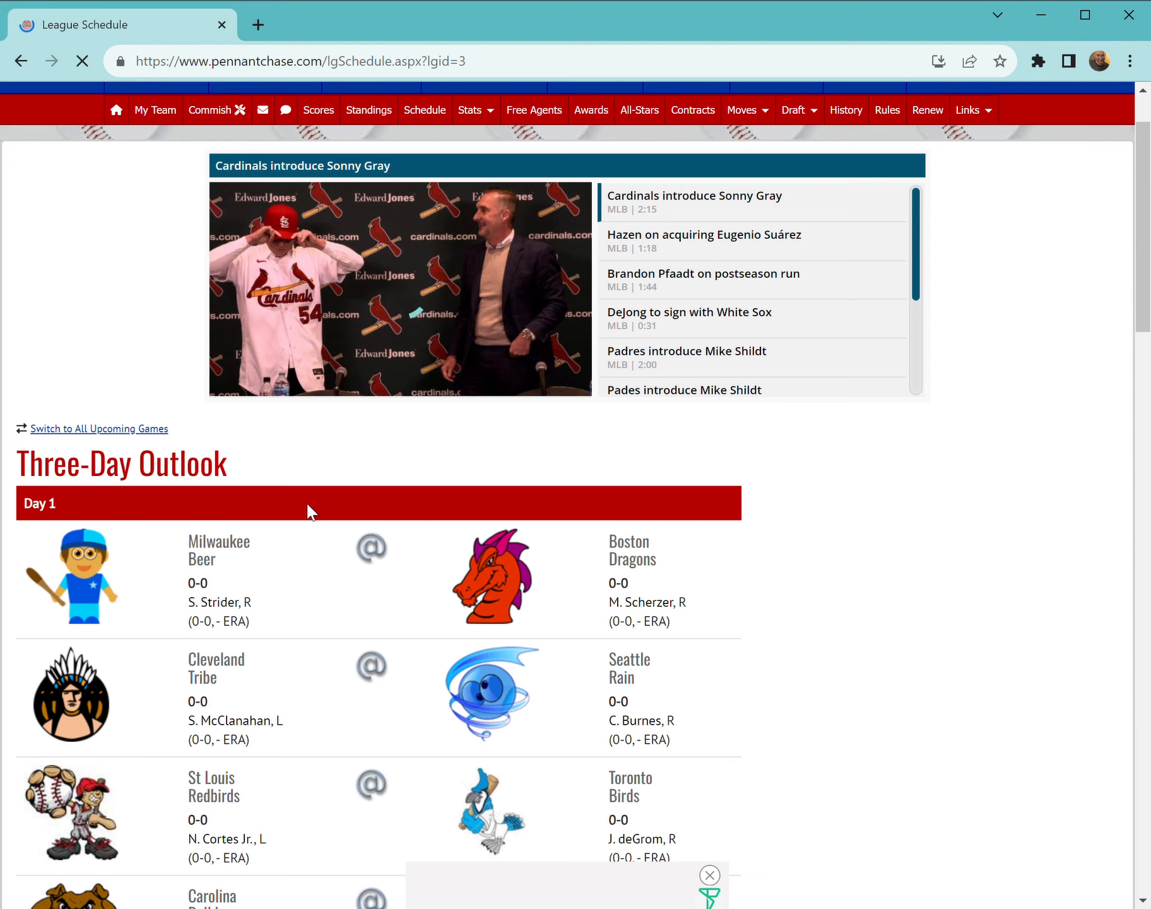
pyautogui.scroll(-2, 305, 496)
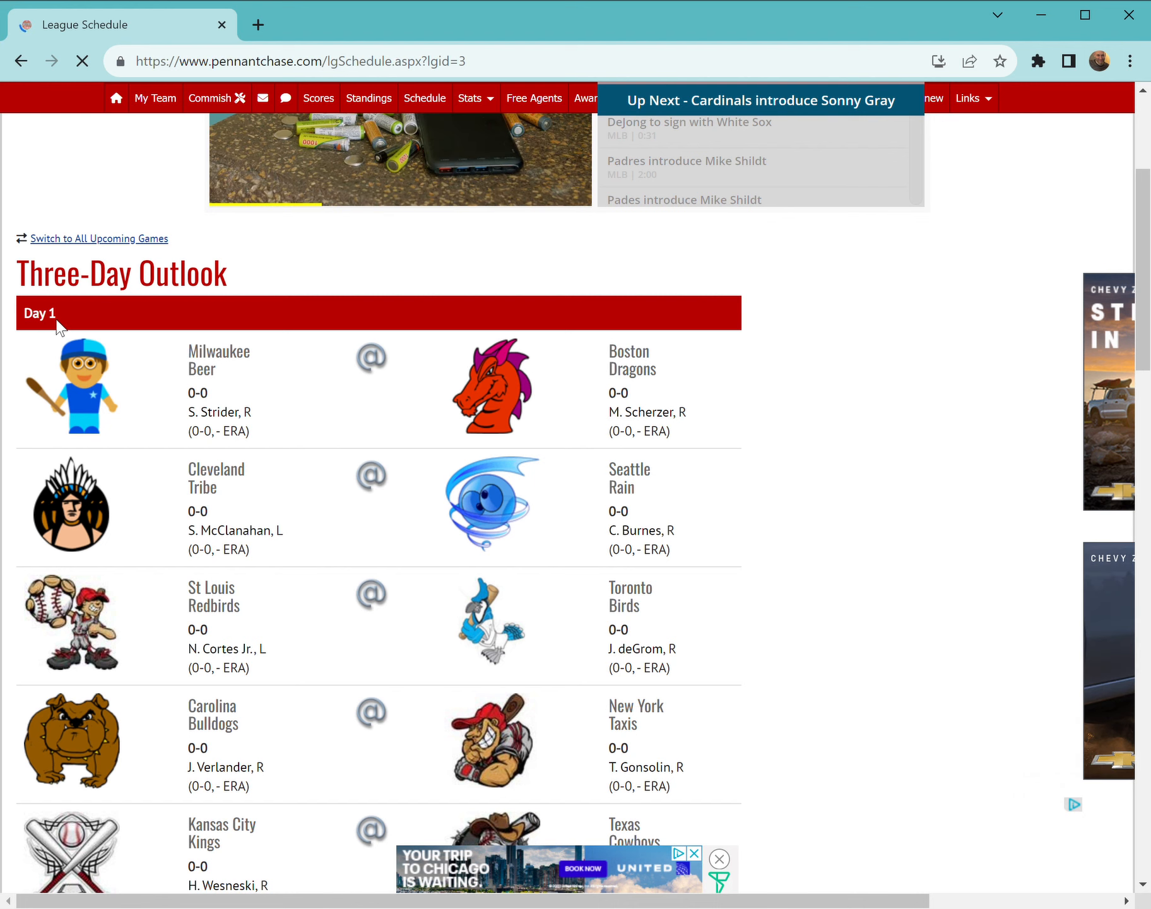
pyautogui.scroll(-7, 296, 452)
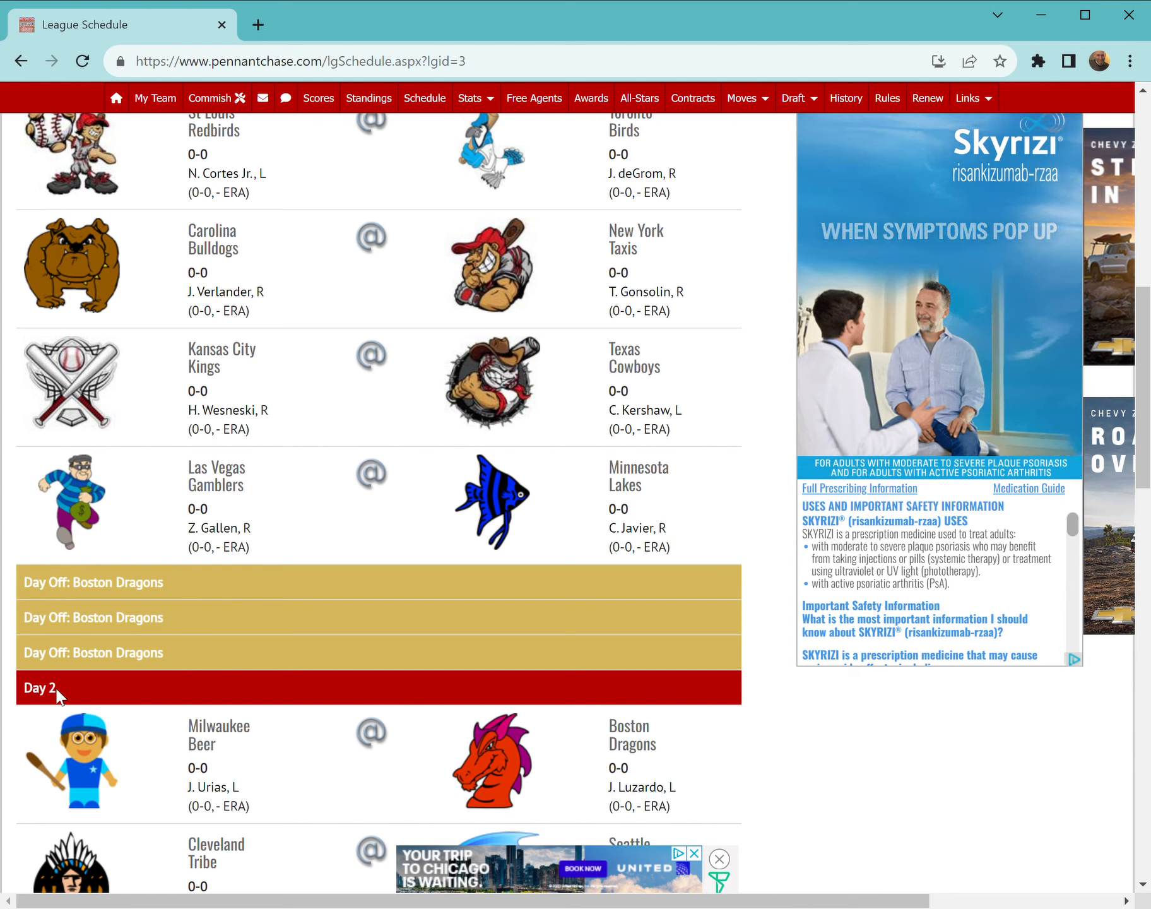
# - Examine the day 2 and day 3 games in the outlook, comparing the Boston Dragons' scheduled pitchers around their days off
pyautogui.scroll(-8, 298, 650)
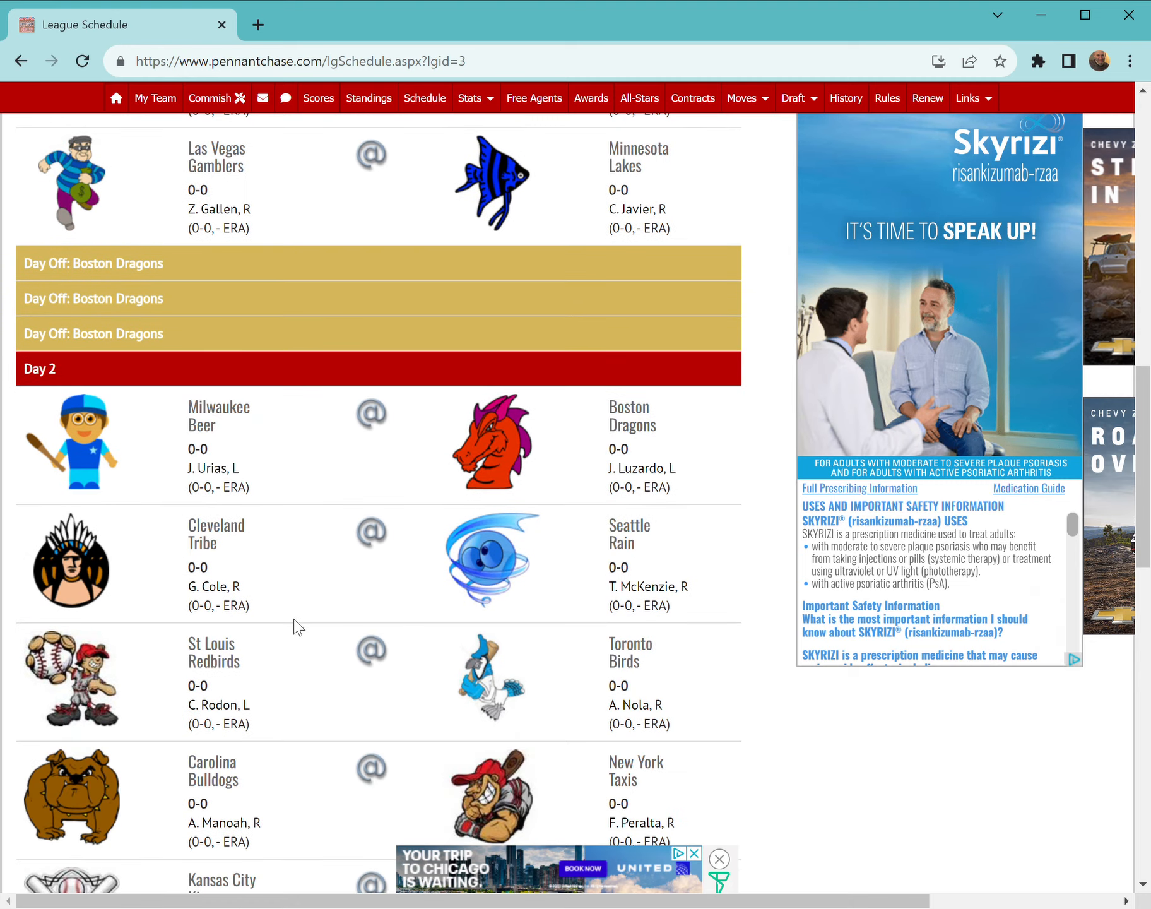
pyautogui.scroll(-3, 297, 624)
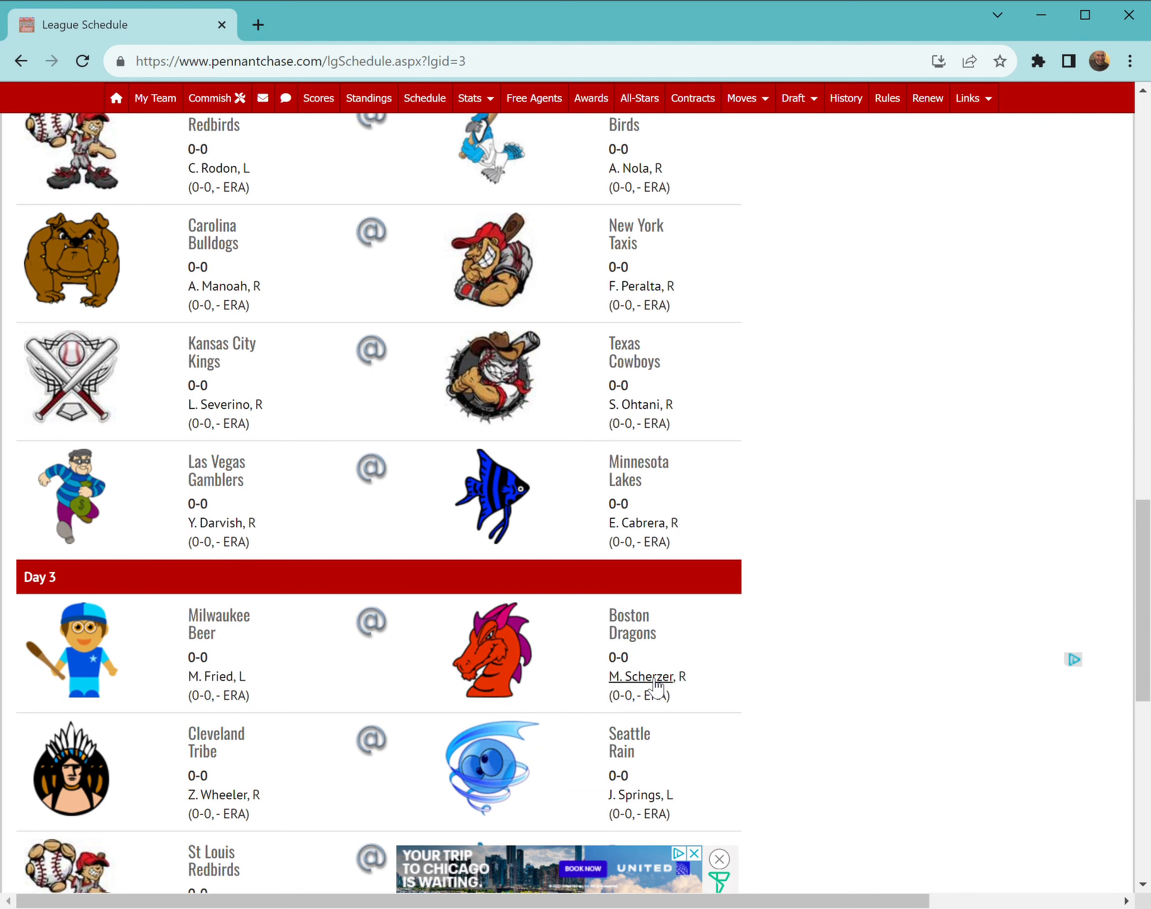
pyautogui.scroll(6, 656, 684)
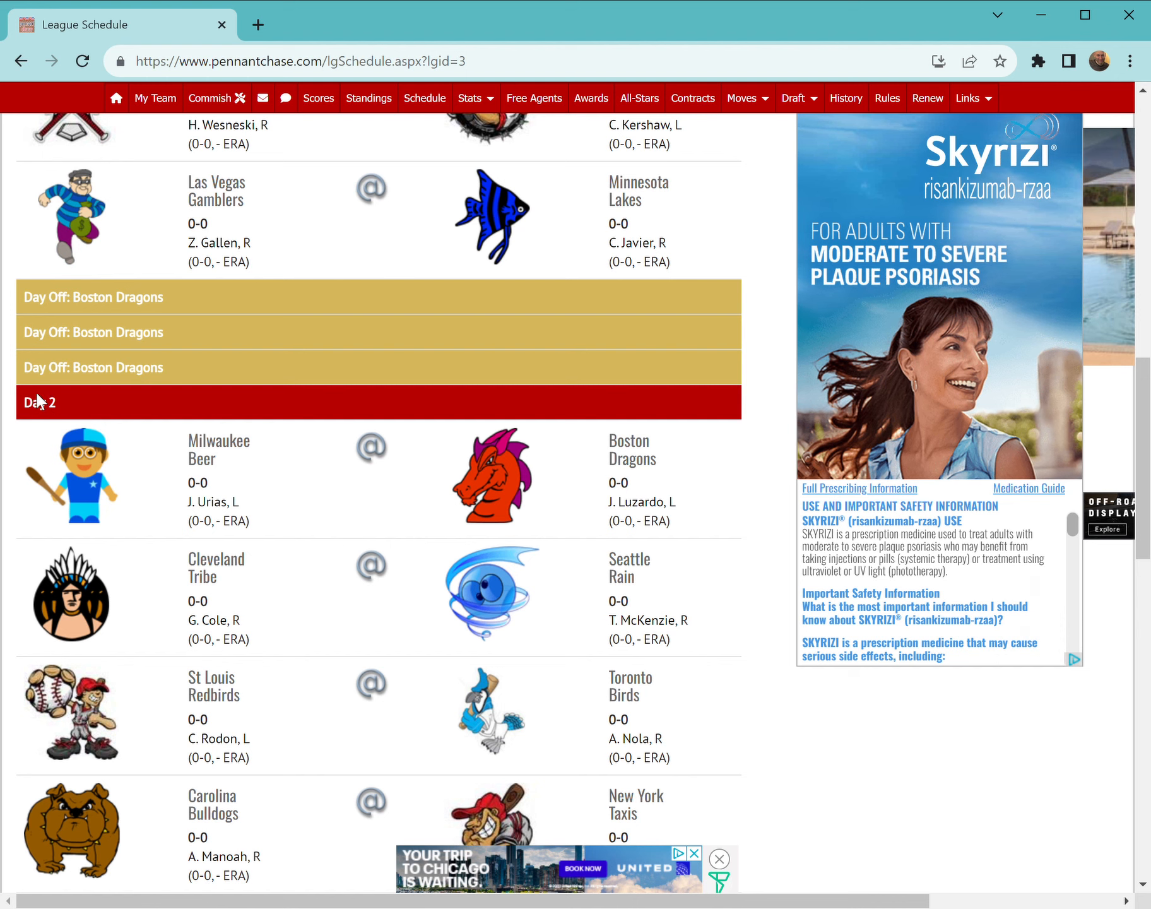
pyautogui.scroll(-8, 309, 585)
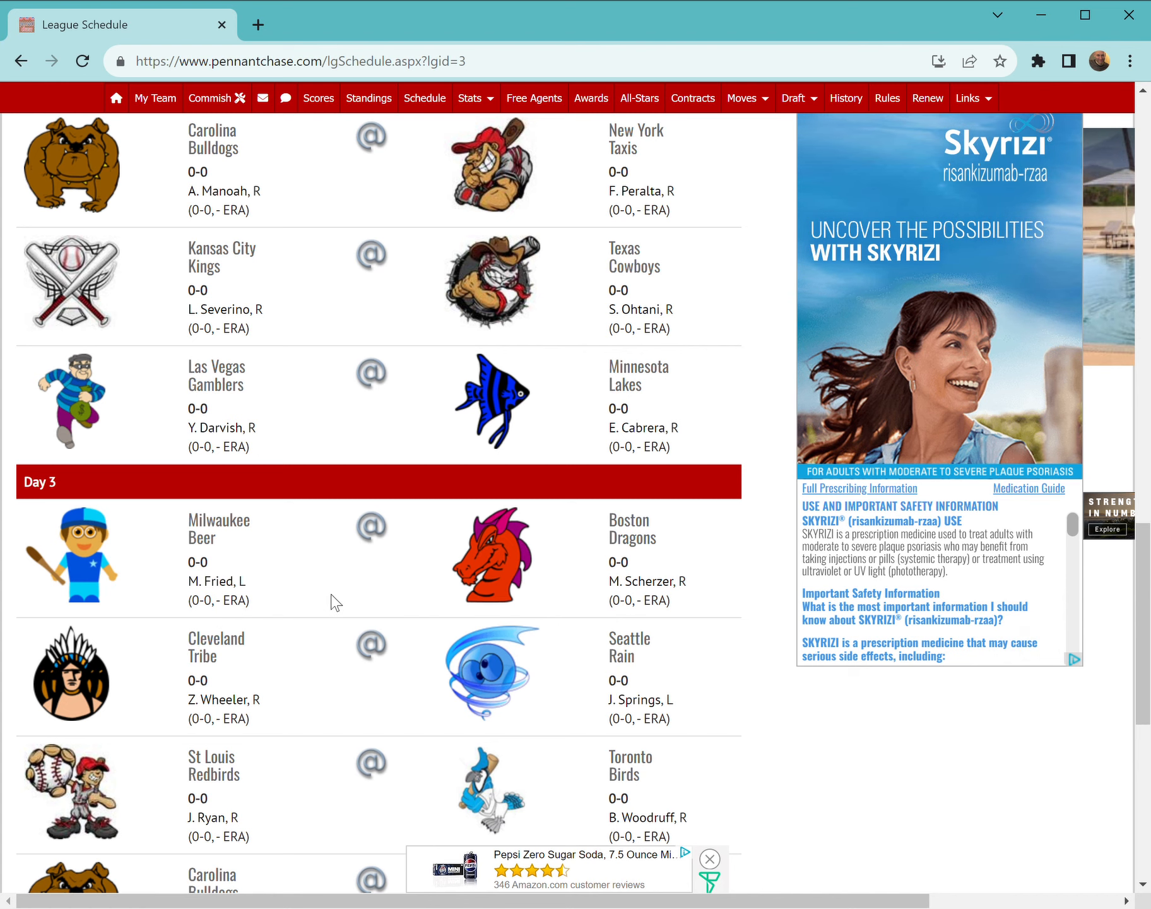
pyautogui.scroll(-4, 282, 618)
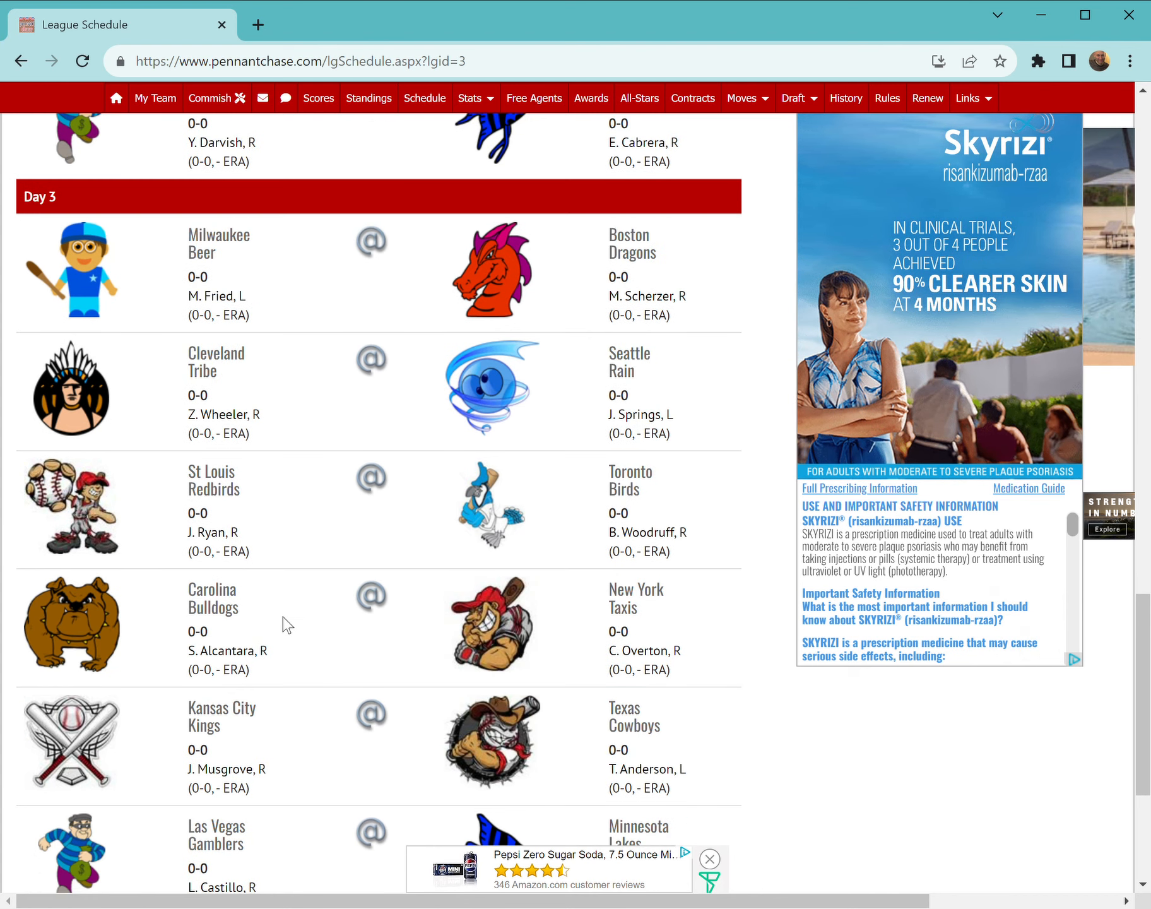
# - Return to the commissioner tools and reopen the automatic days off page
pyautogui.scroll(3, 285, 621)
pyautogui.scroll(12, 286, 623)
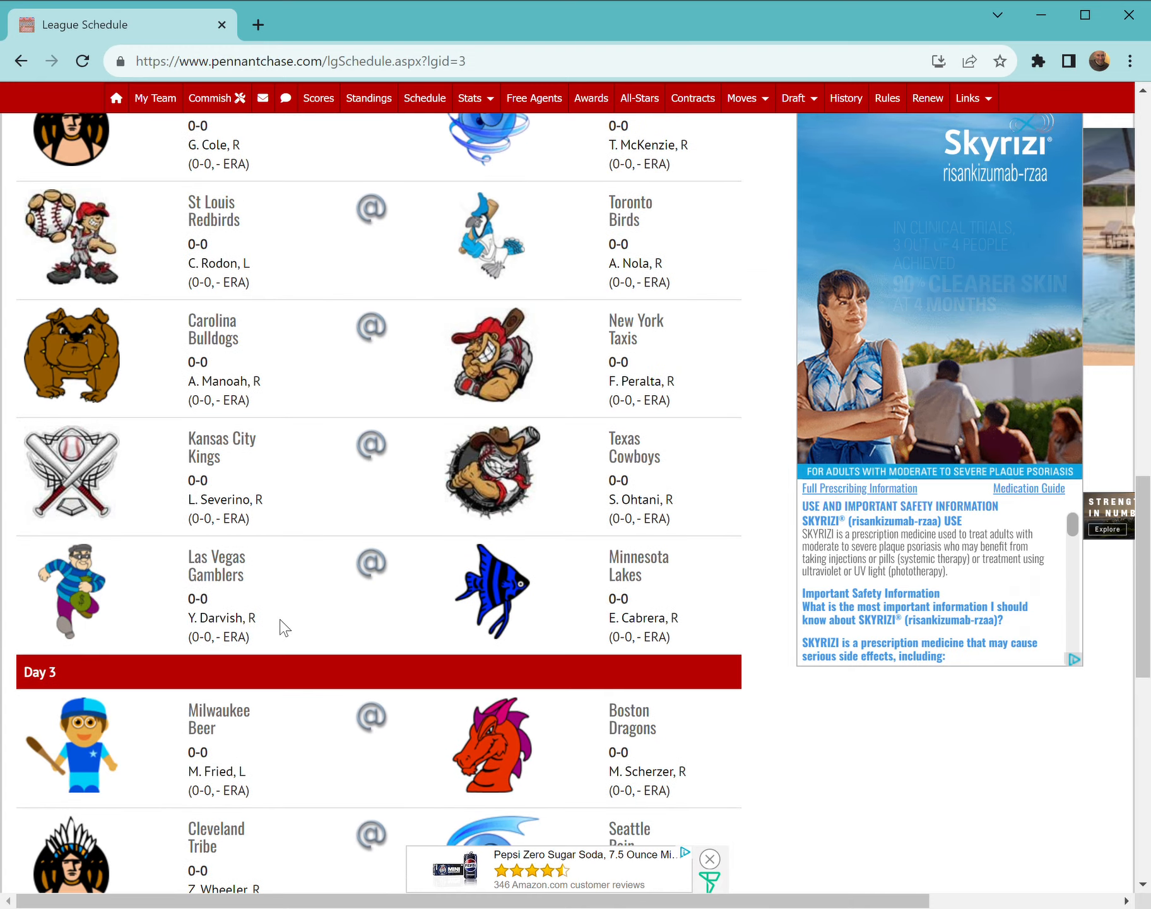
pyautogui.scroll(13, 273, 616)
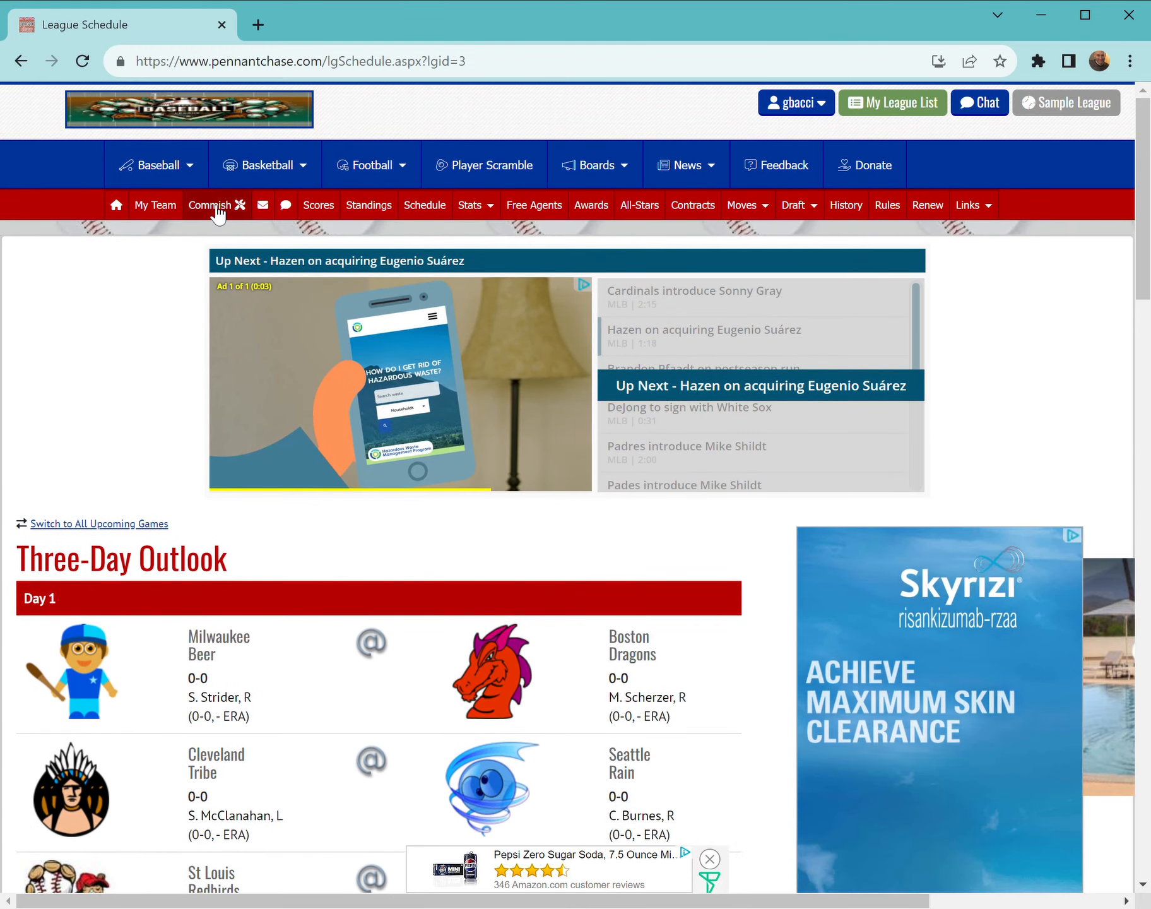
pyautogui.click(212, 214)
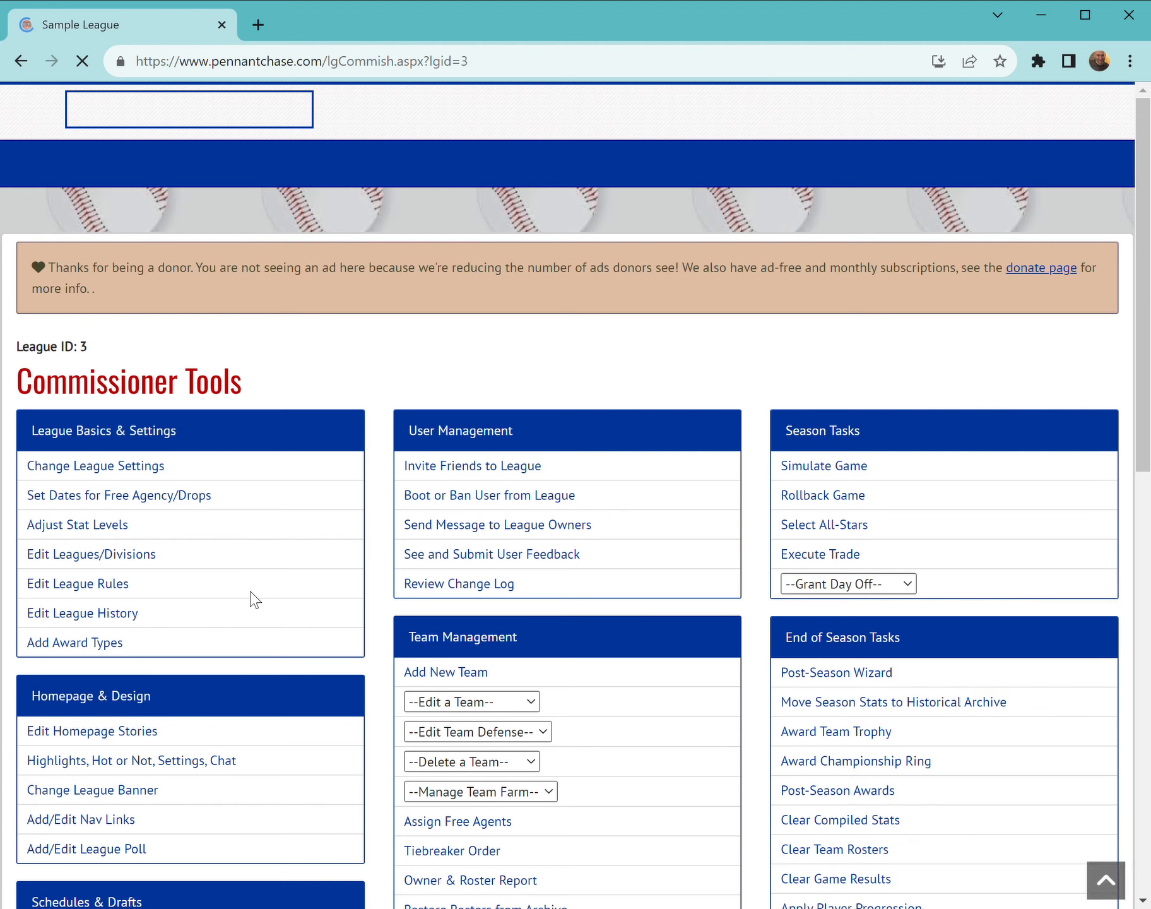
pyautogui.scroll(-3, 303, 552)
pyautogui.scroll(-5, 303, 554)
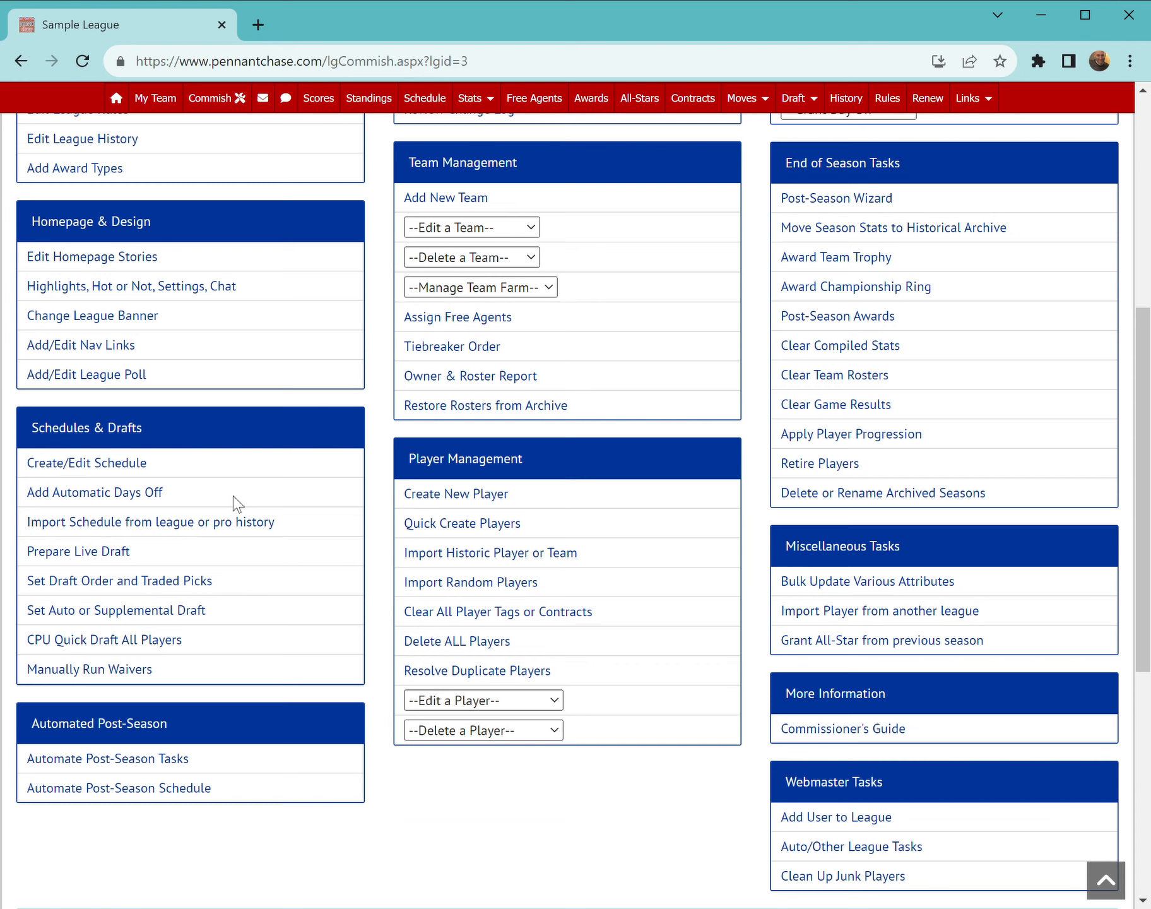
pyautogui.click(149, 493)
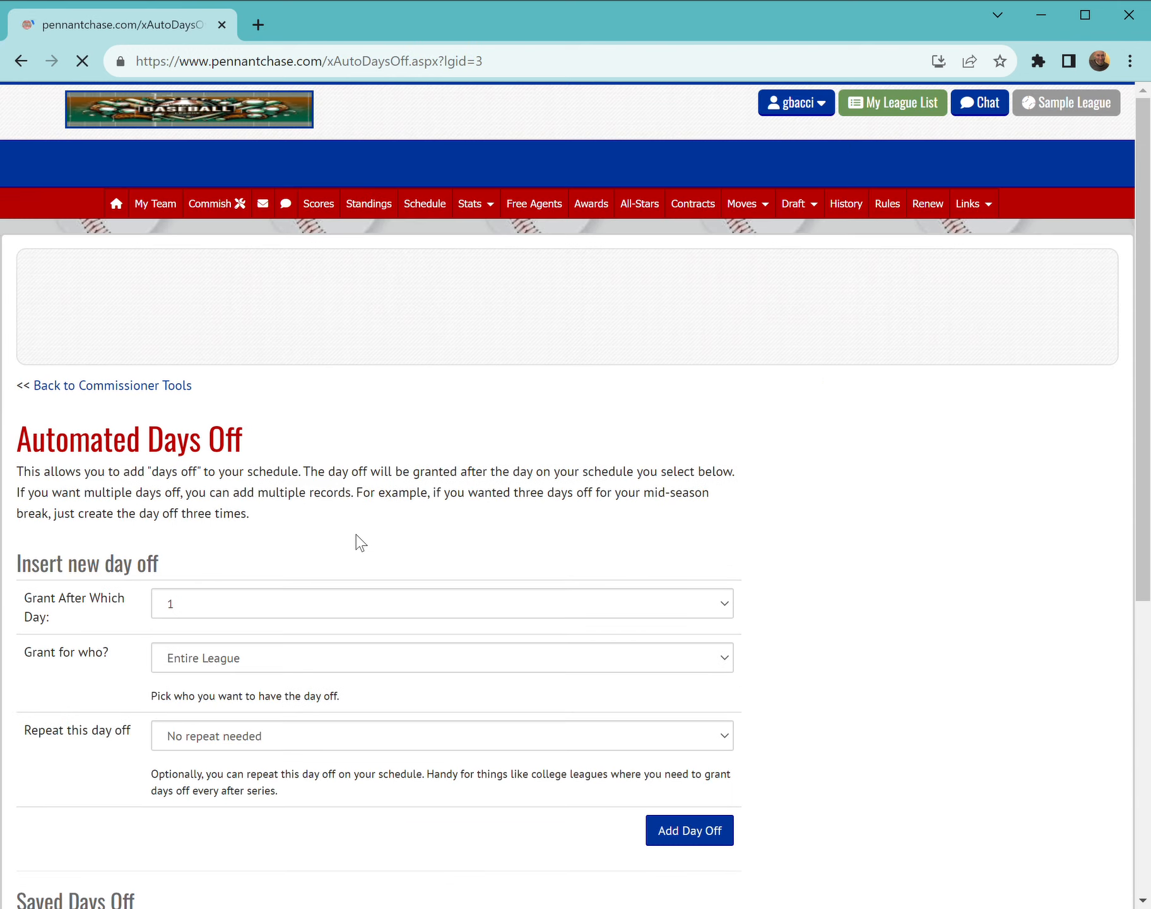